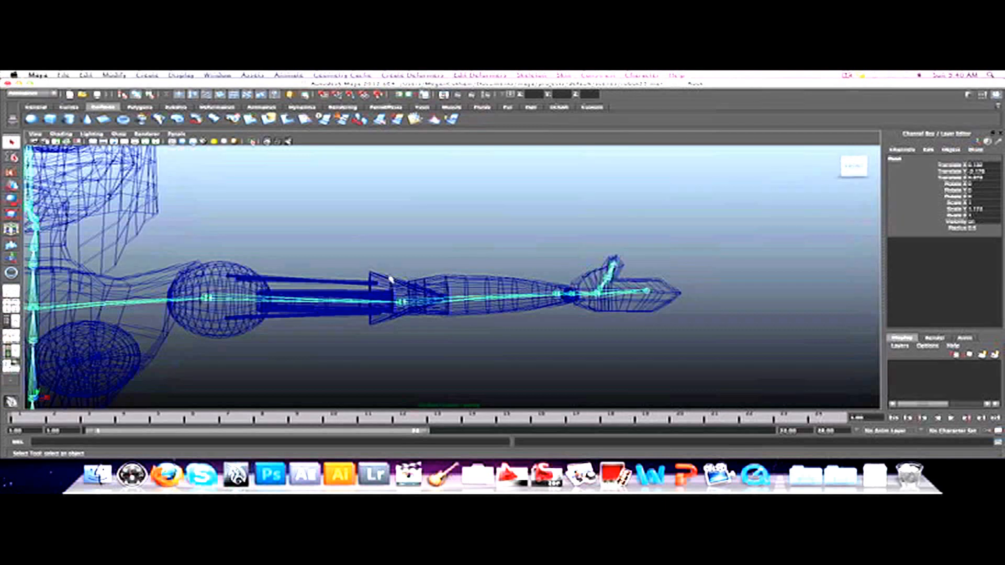
click(396, 269)
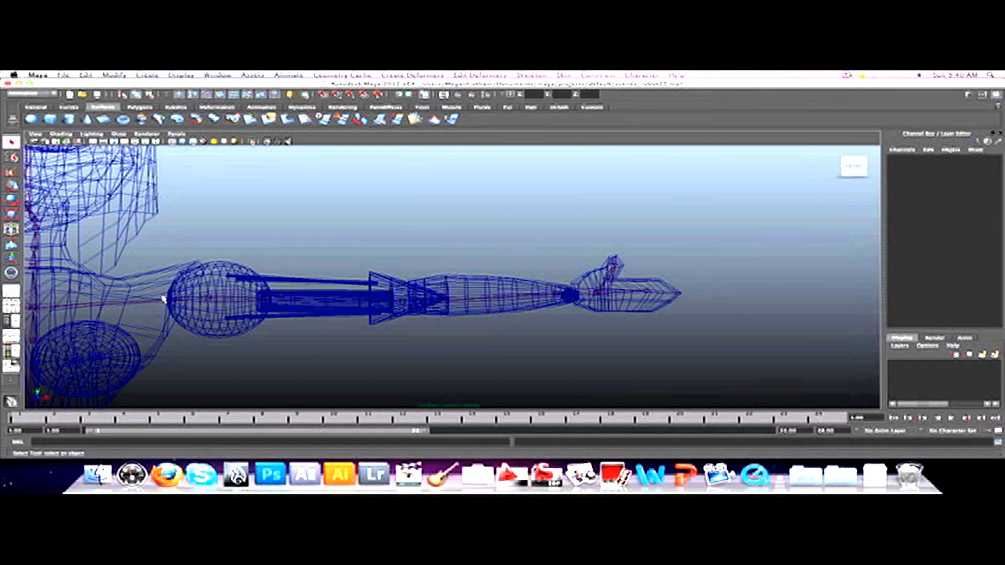
click(207, 301)
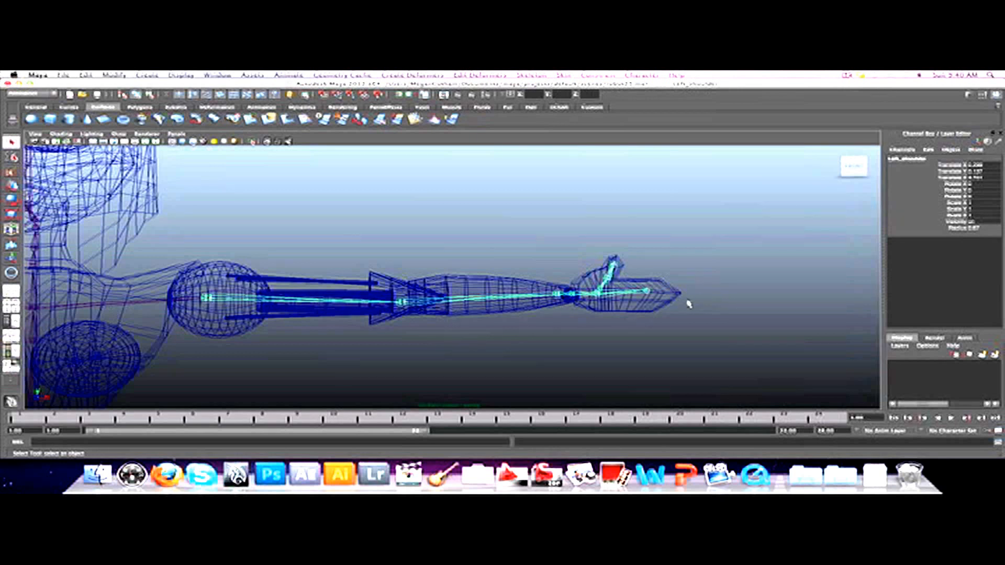
click(433, 236)
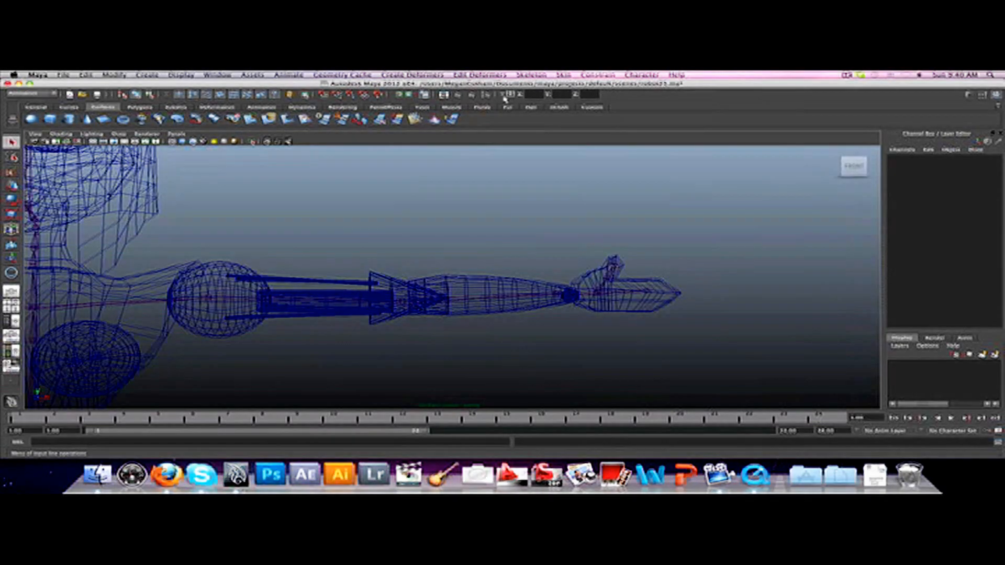
- Create an IK handle from the left shoulder joint to the left wrist joint, using the ikRPsolver
click(536, 76)
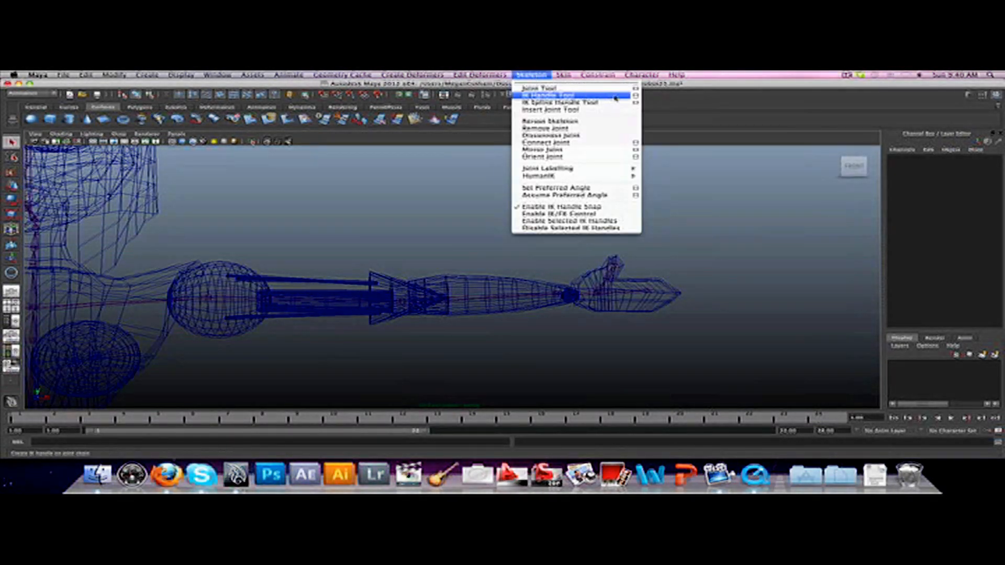
click(636, 96)
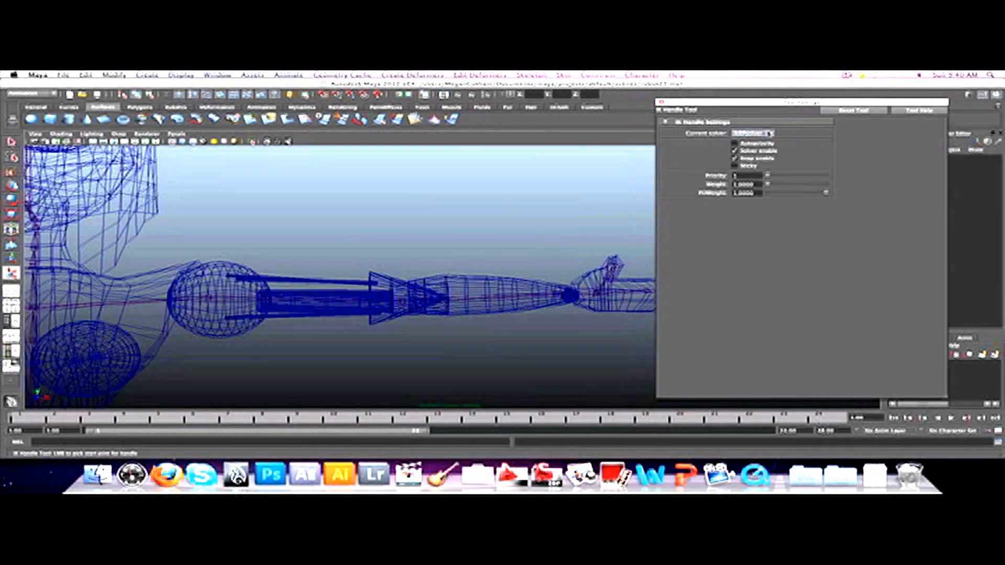
click(769, 134)
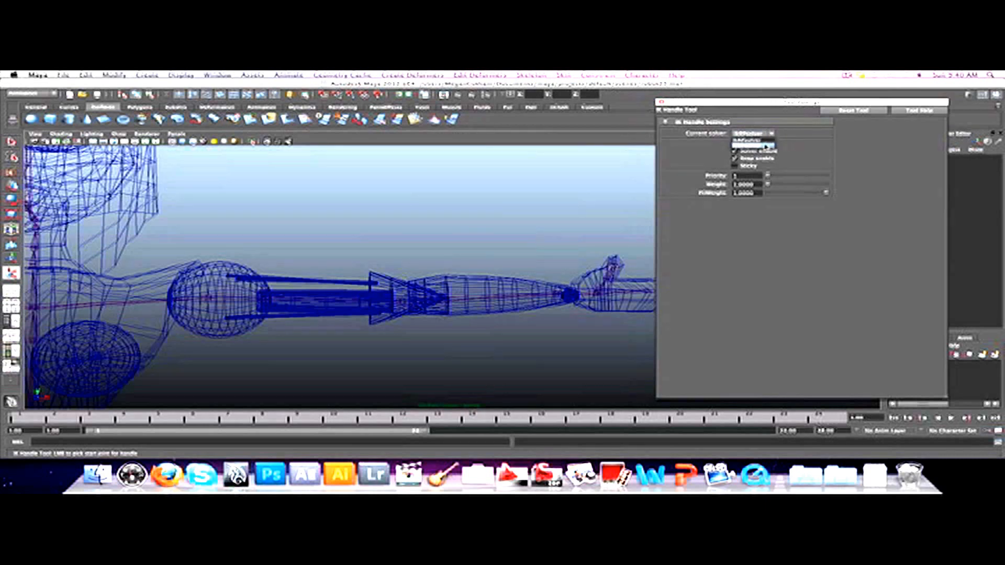
click(767, 147)
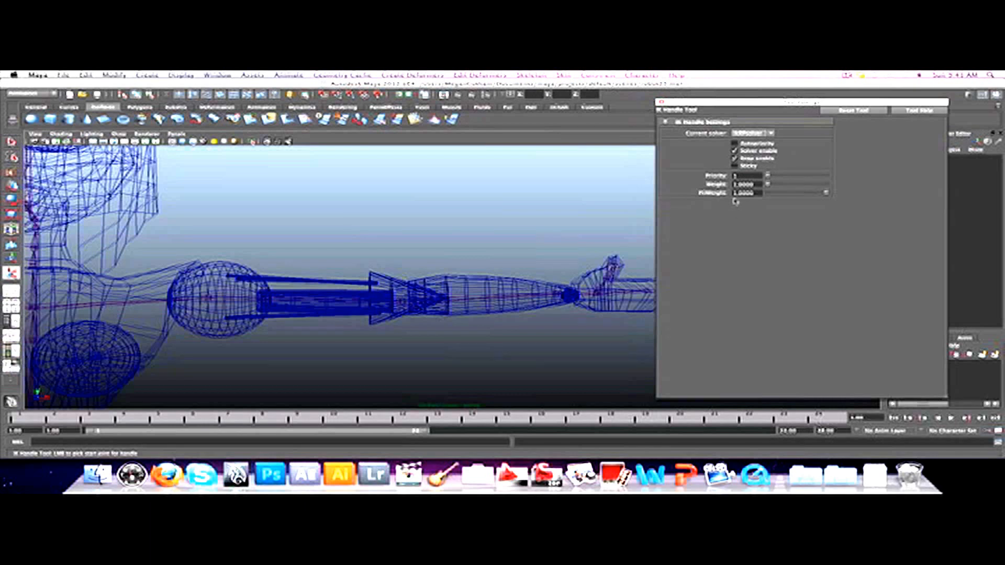
click(207, 301)
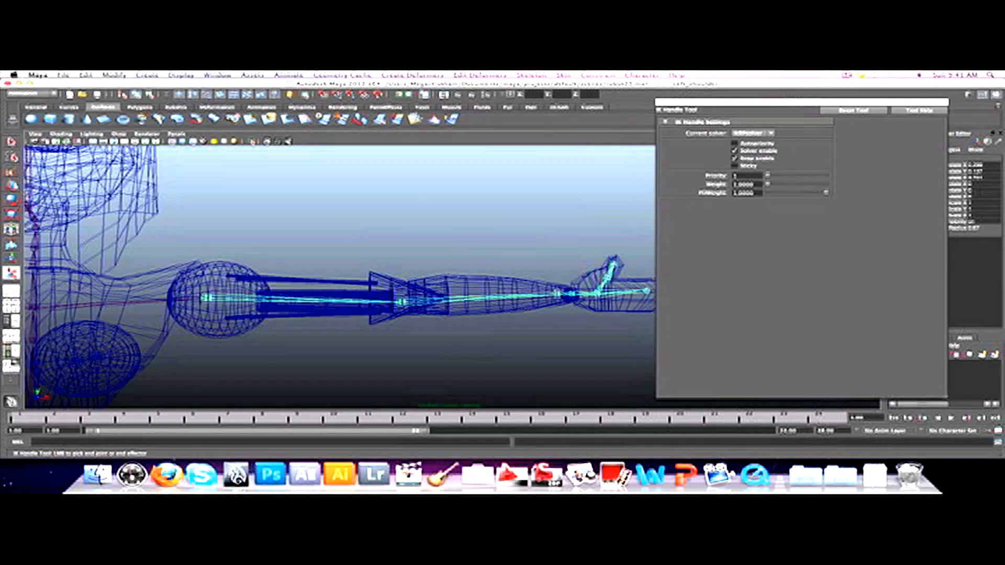
click(557, 295)
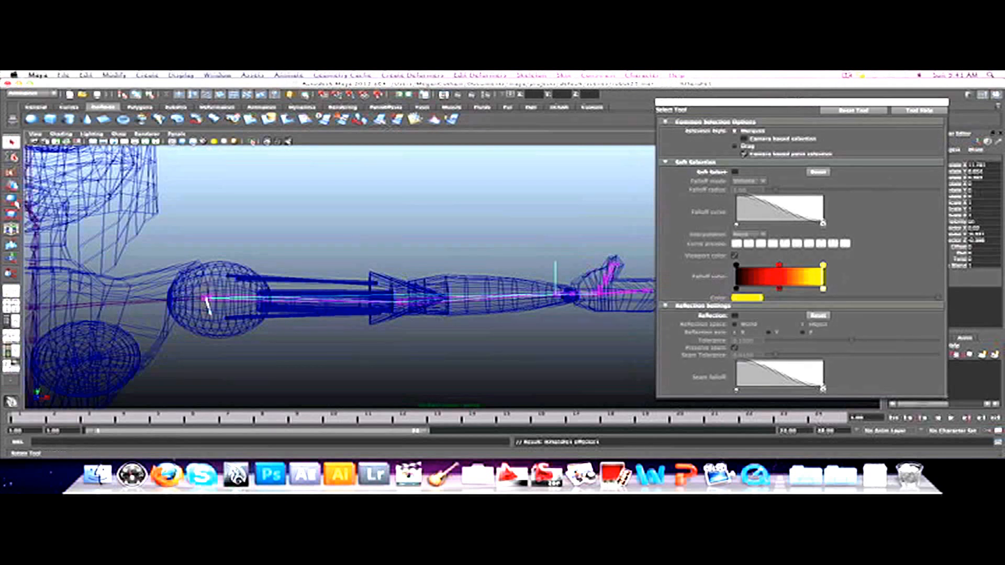
- Test the left arm's IK handle by moving it at the wrist, and undo the movement
click(11, 186)
drag(554, 296, 545, 293)
mouse_move(545, 336)
alt+mouse_down()
mouse_move(542, 346)
mouse_move(543, 338)
alt+mouse_up()
mouse_move(548, 292)
mouse_down()
mouse_move(530, 302)
mouse_move(549, 291)
mouse_up()
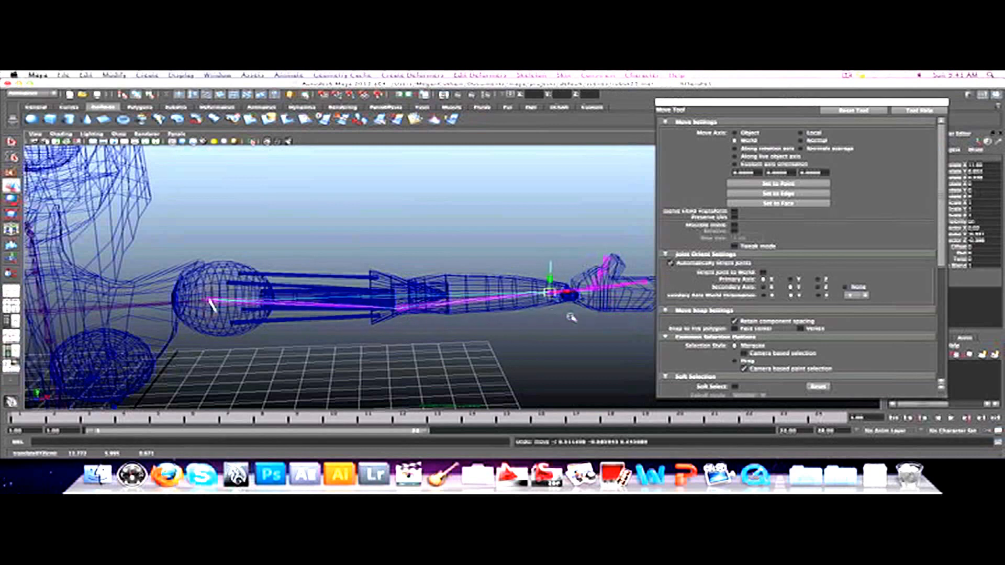
middle_drag(565, 333, 557, 332)
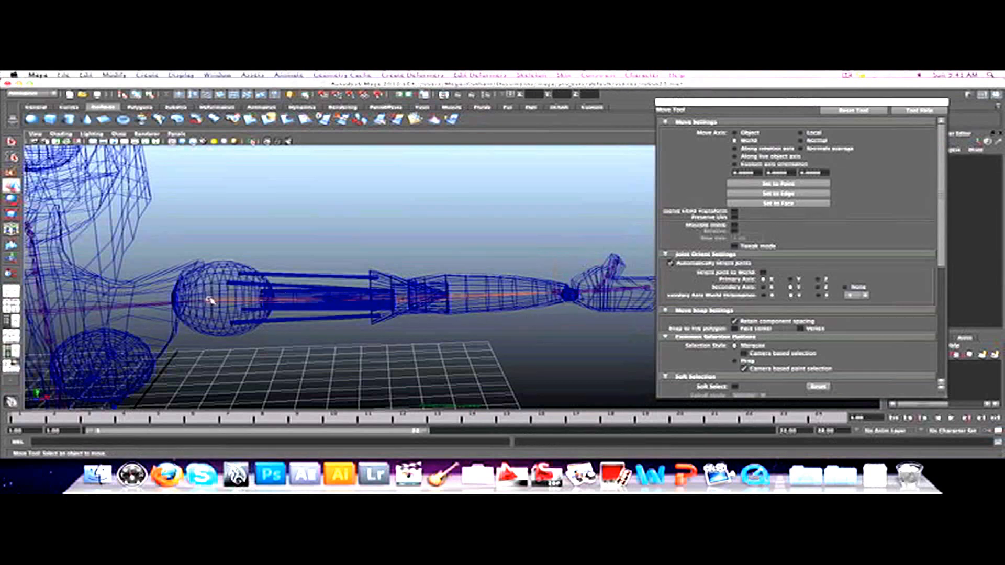
- Select the left arm's IK handle and examine the joint chain between shoulder and wrist from several angles
click(211, 297)
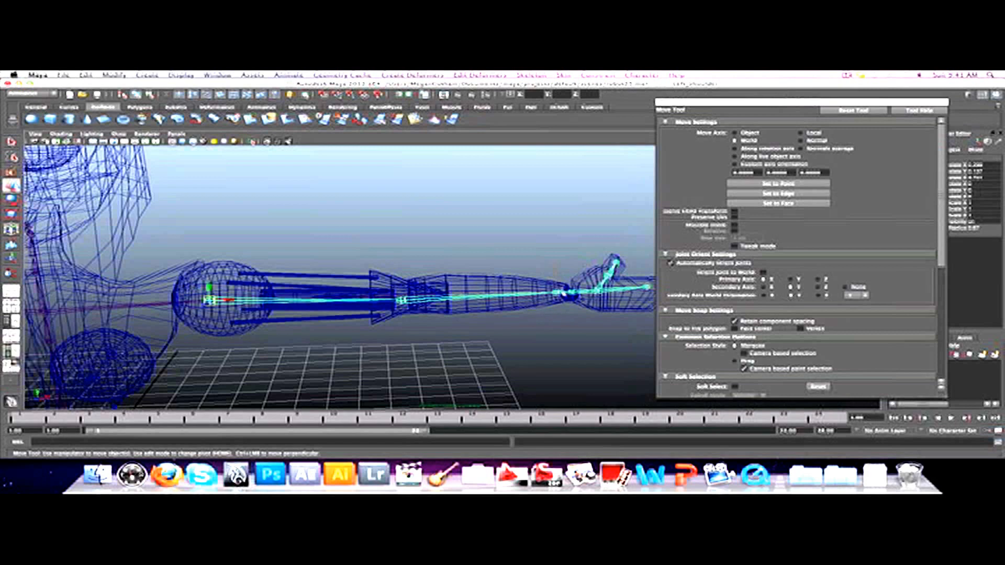
click(558, 293)
scroll(562, 320, up, 5)
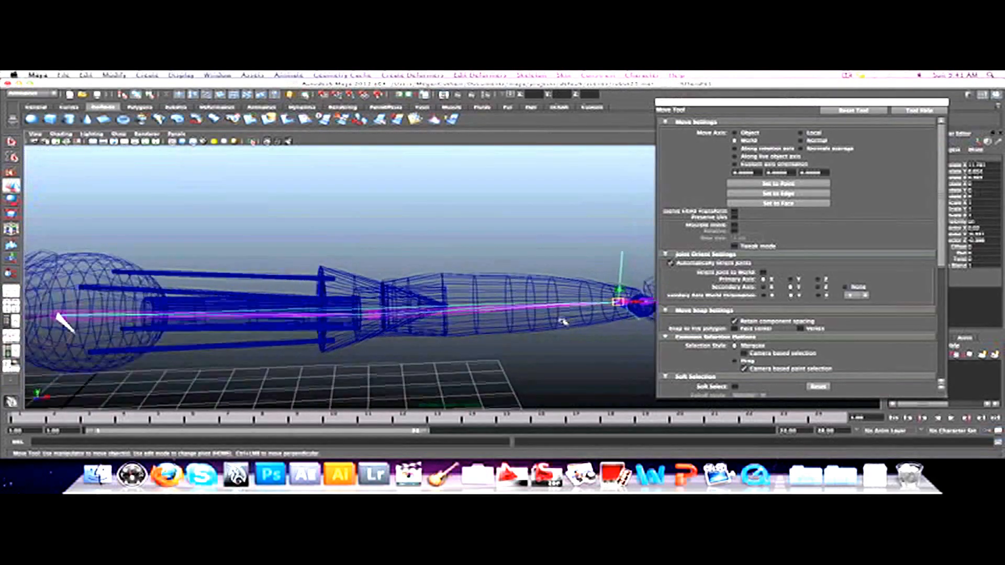
scroll(562, 321, up, 2)
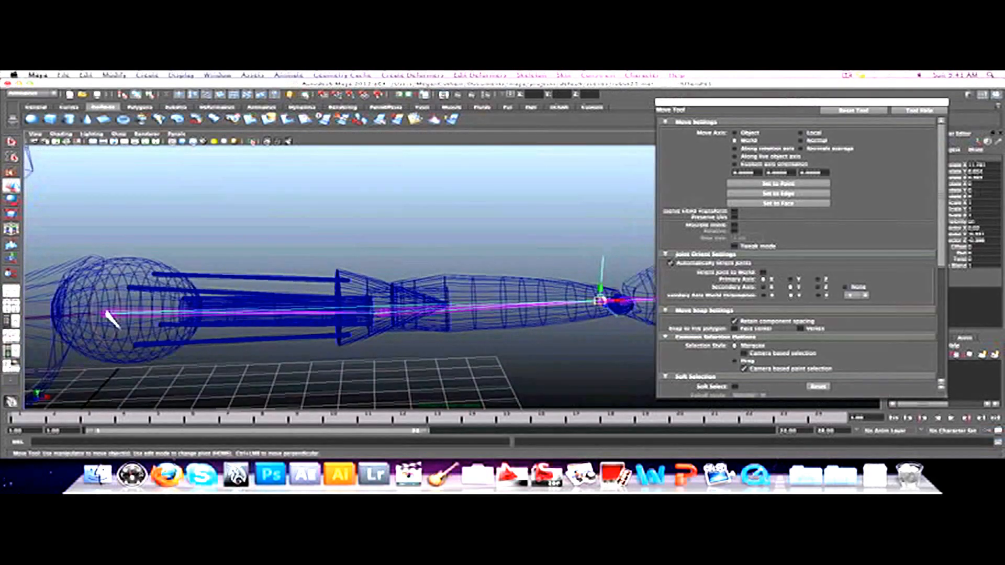
alt+drag(618, 332, 508, 309)
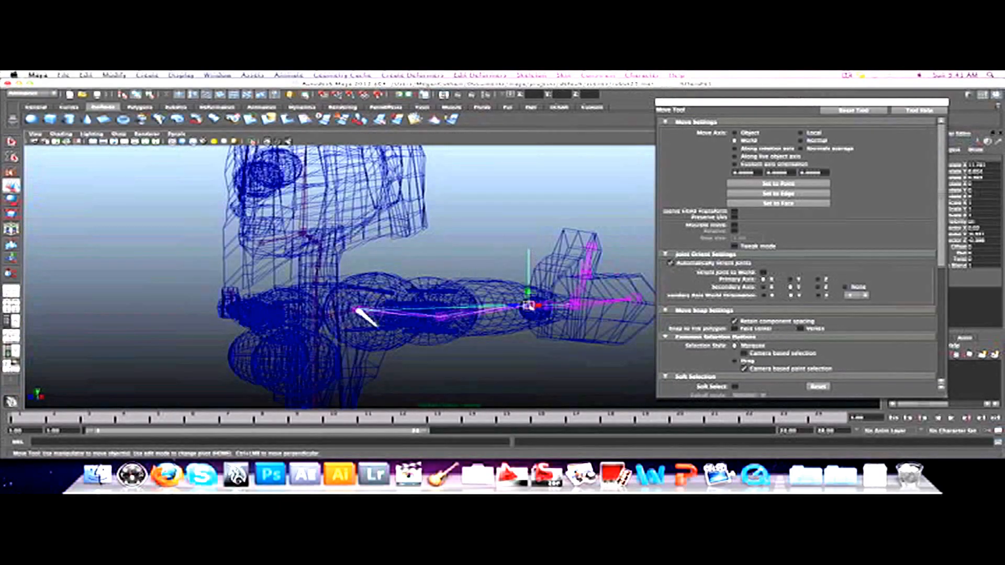
alt+drag(495, 338, 584, 338)
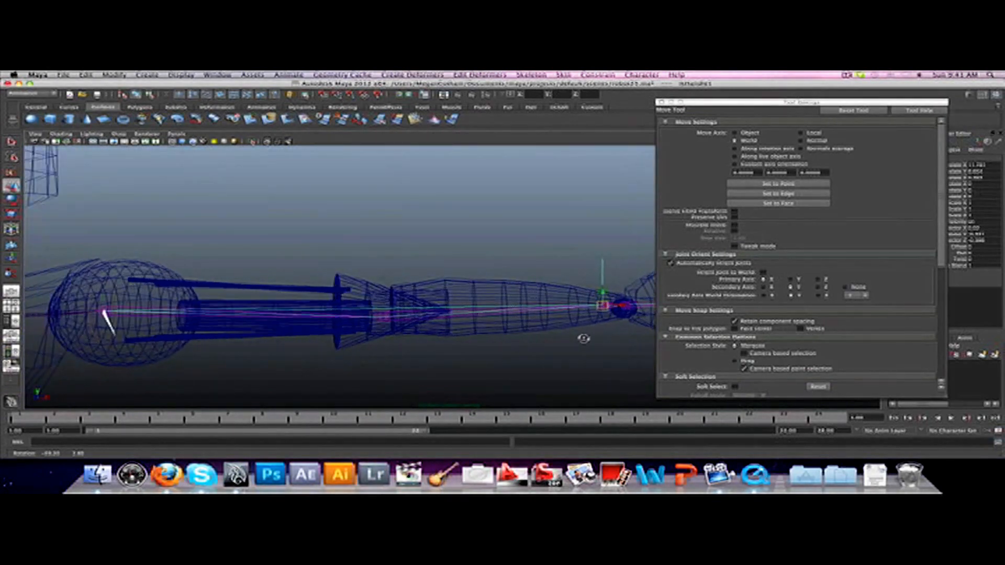
click(607, 75)
mouse_move(533, 75)
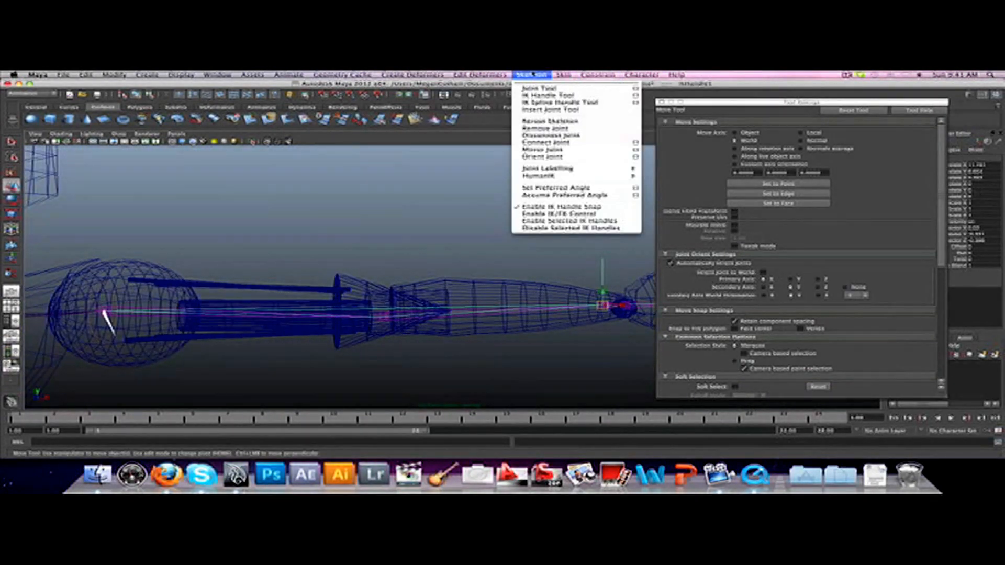
click(532, 75)
alt+drag(609, 339, 586, 337)
scroll(588, 337, down, 5)
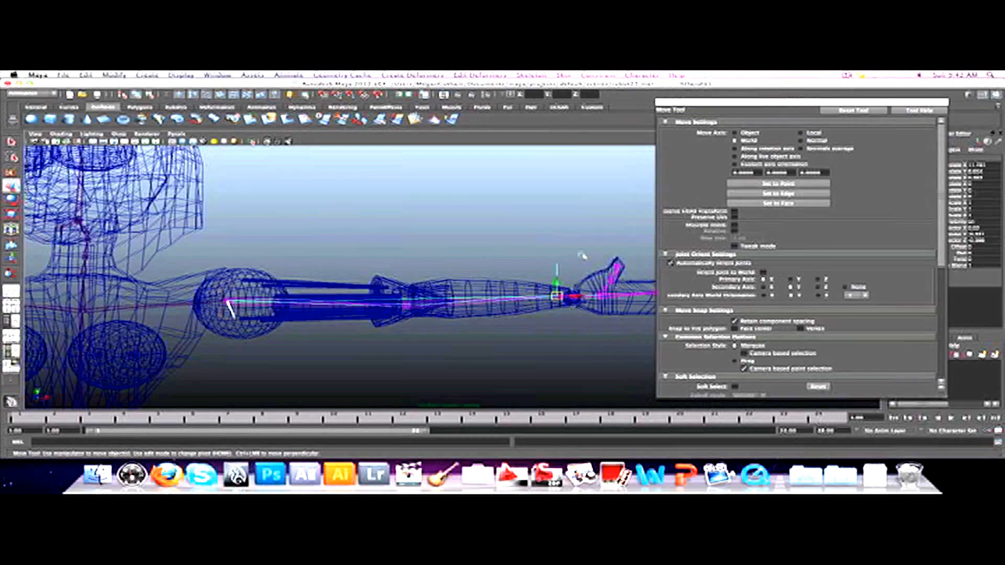
- Clear the selection and create a locator
click(461, 340)
scroll(460, 341, down, 3)
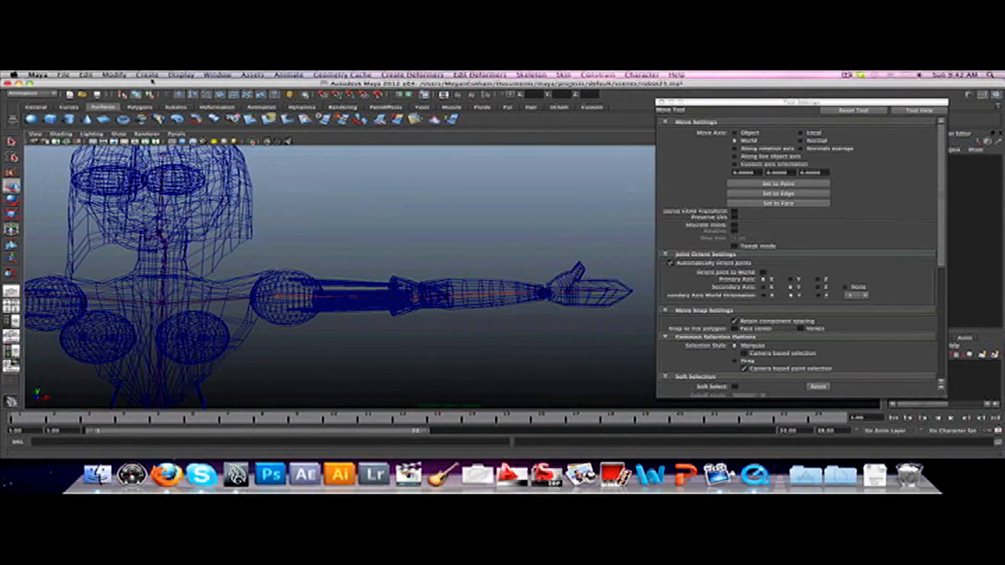
click(147, 75)
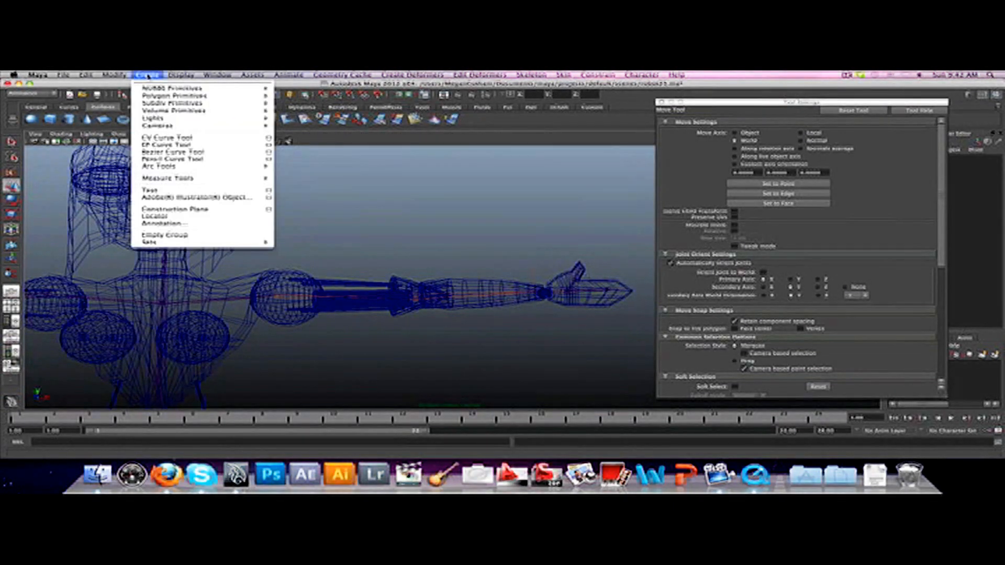
click(202, 217)
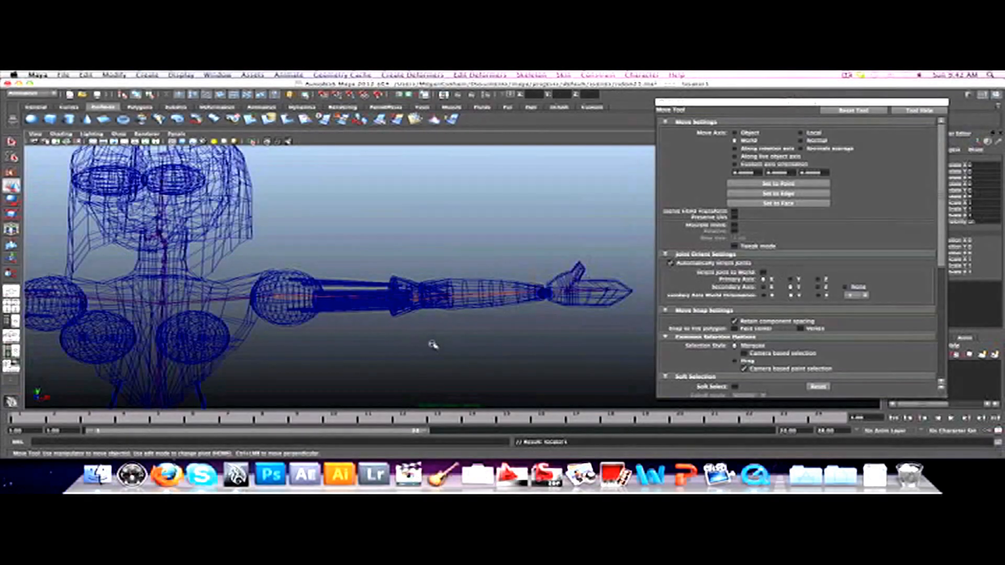
- Move the locator up to the height of the left arm and place it behind the elbow
scroll(433, 343, down, 4)
drag(298, 379, 443, 307)
alt+drag(486, 333, 376, 346)
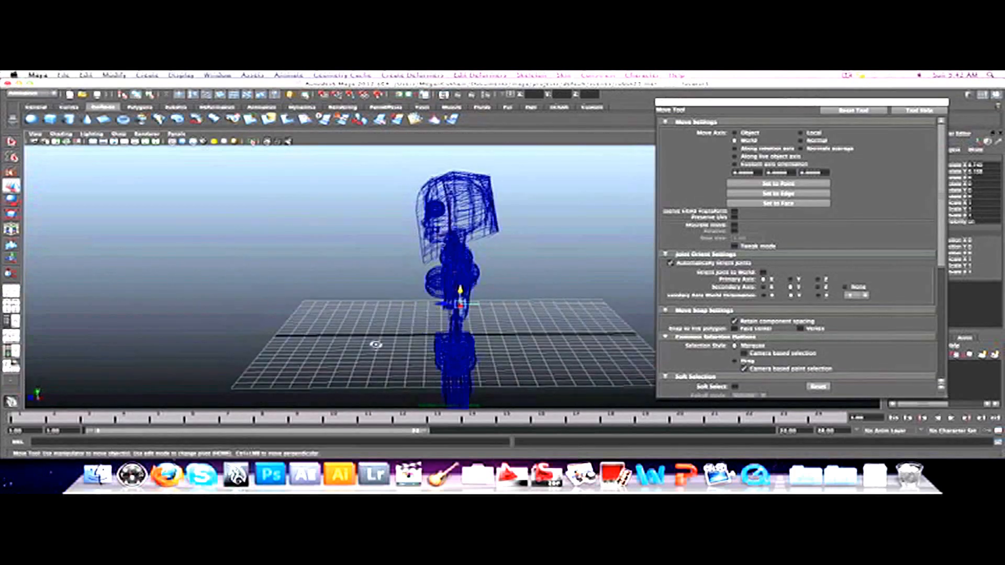
alt+drag(498, 272, 455, 308)
drag(505, 275, 479, 360)
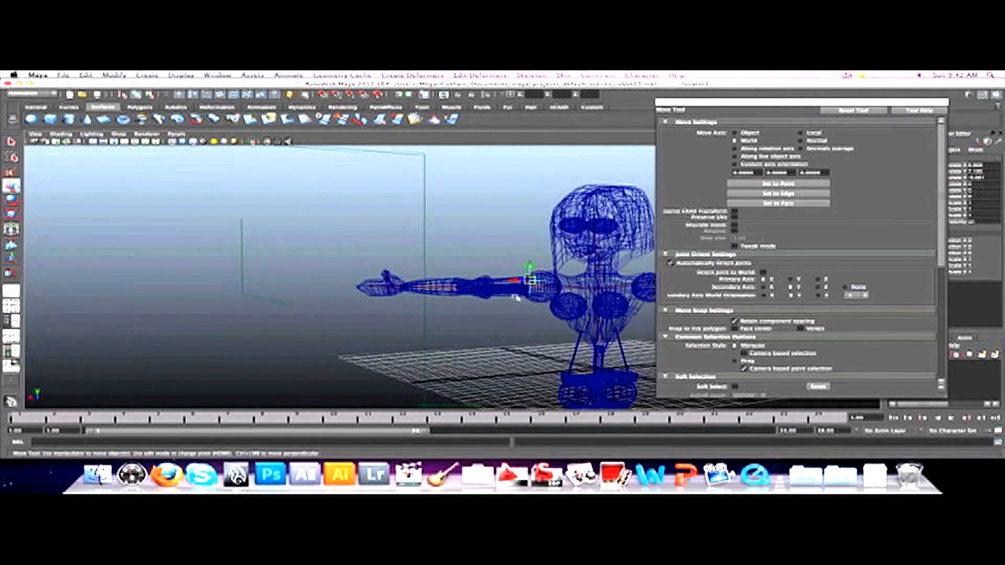
alt+drag(513, 341, 607, 352)
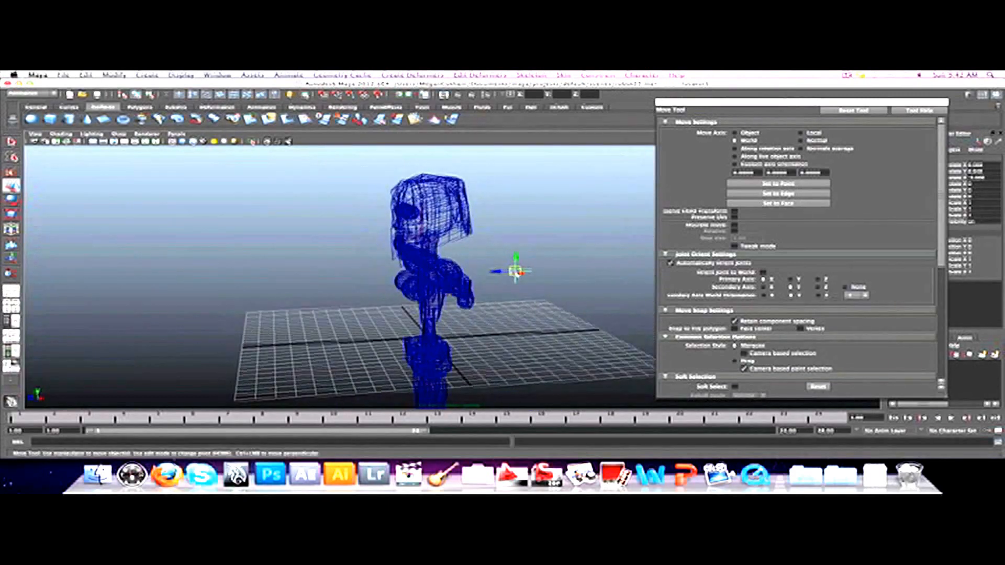
alt+drag(493, 264, 626, 316)
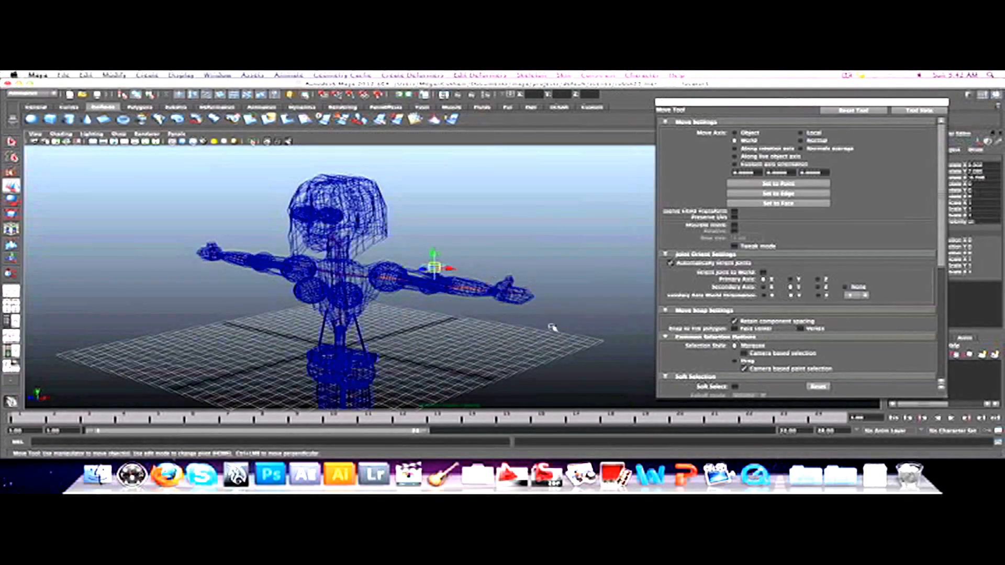
- Add the left arm's IK handle to the locator selection and apply a Pole Vector constraint
scroll(521, 324, up, 10)
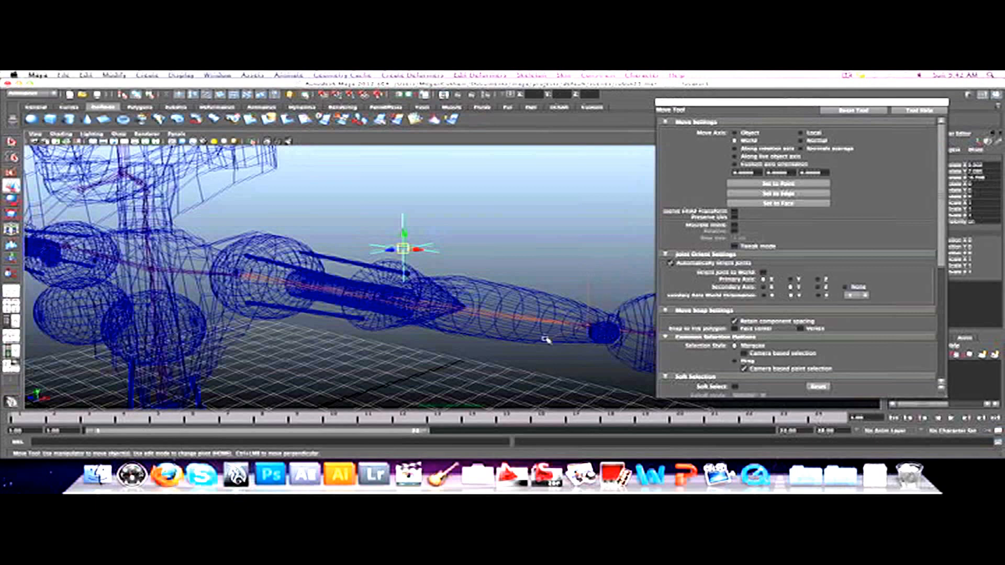
click(586, 326)
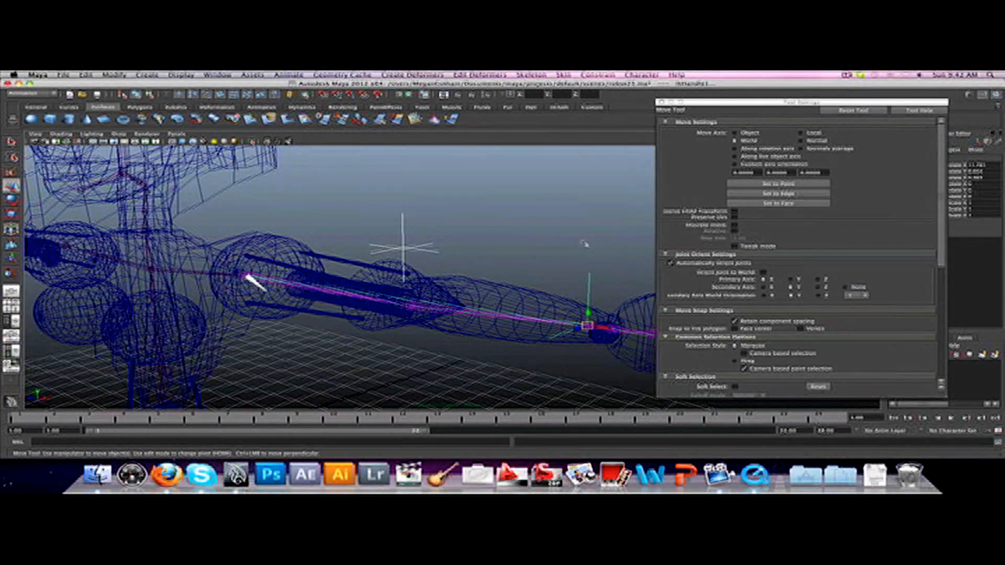
click(599, 75)
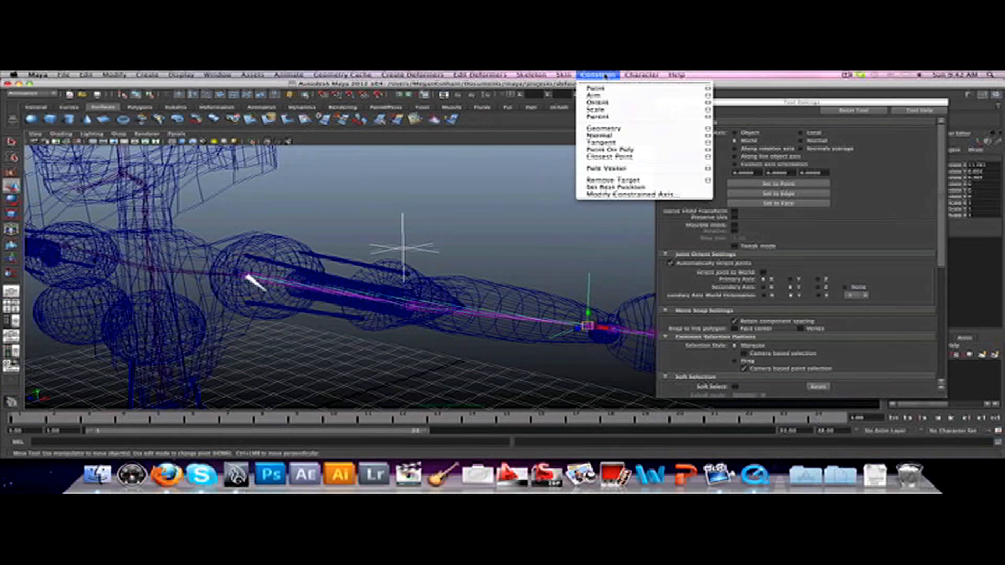
click(603, 169)
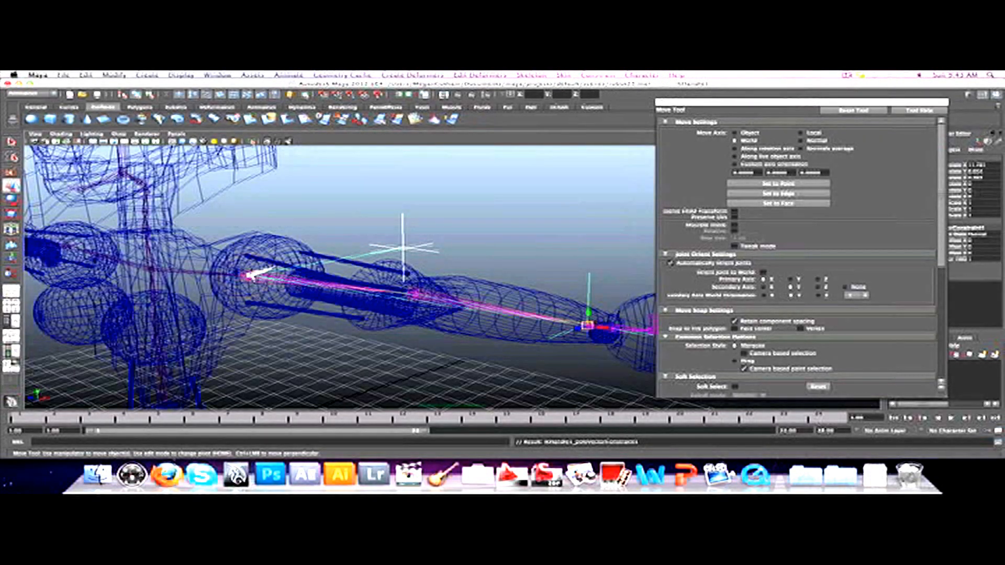
- Test the constrained arm by moving the IK handle and the locator, undo the moves and clear the selection
drag(592, 332, 535, 324)
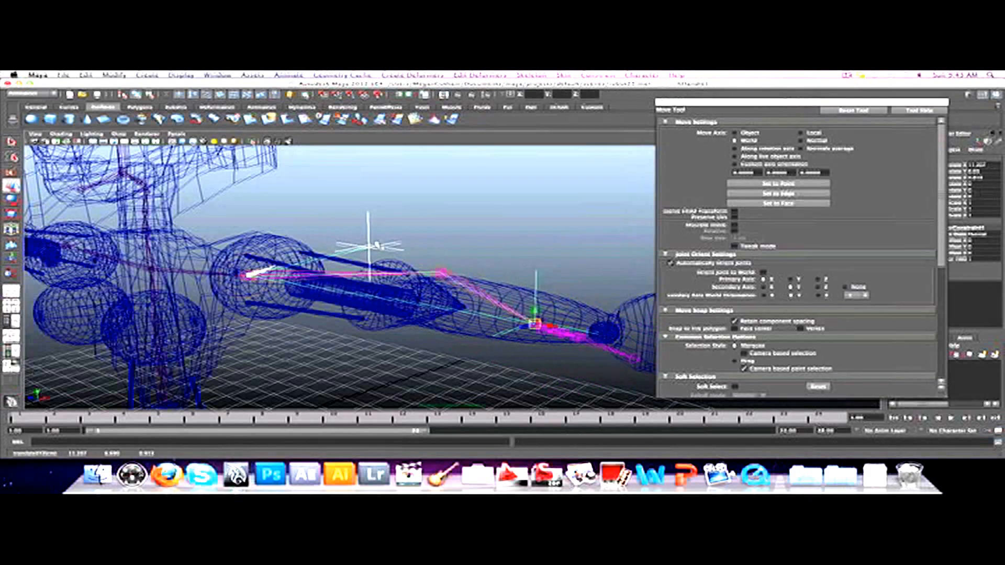
click(371, 250)
drag(368, 245, 367, 287)
key(ctrl+z)
key(ctrl+z)
key(ctrl+z)
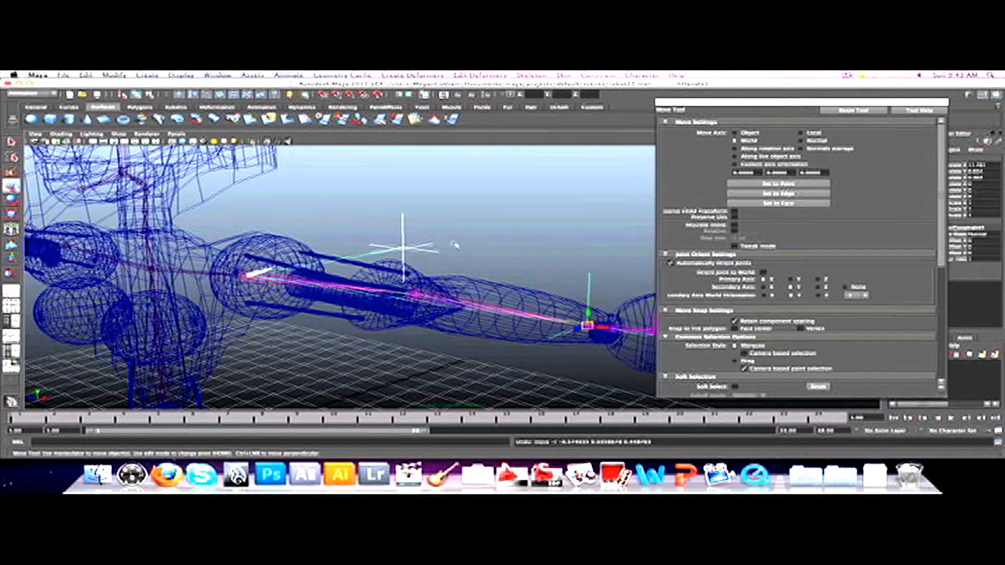
click(508, 245)
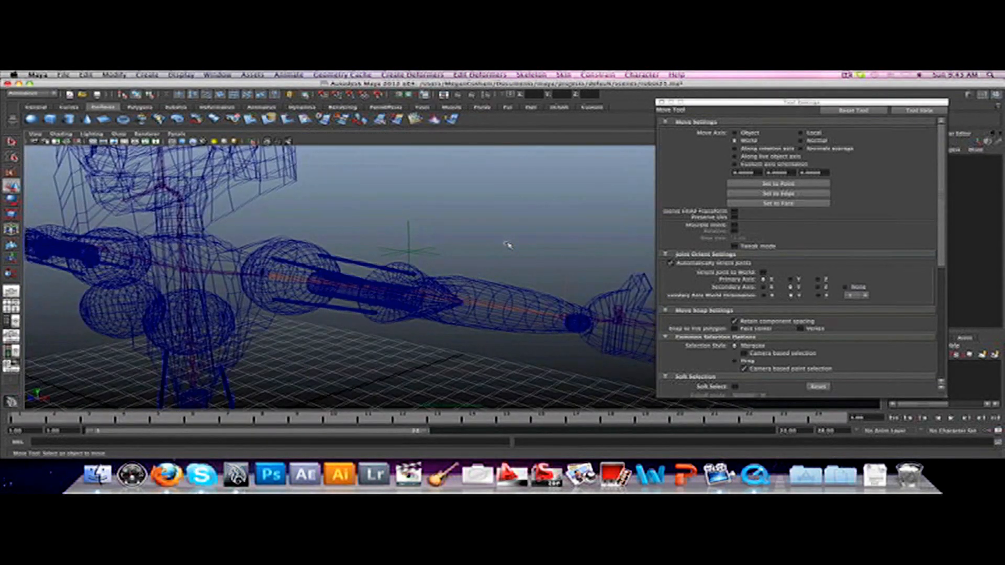
- Add a second IK handle running from the left wrist joint to the adjacent hand joint
click(531, 75)
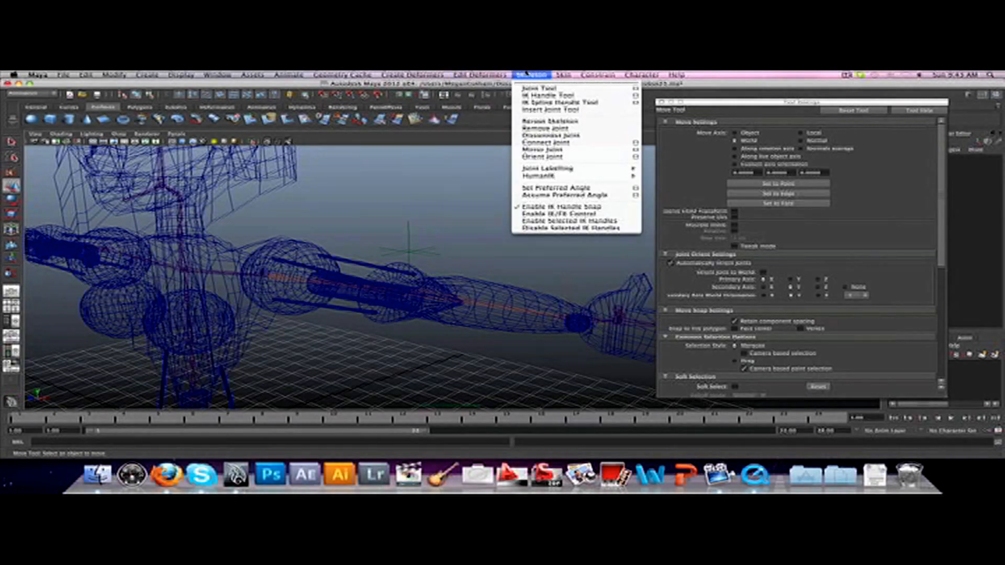
click(628, 96)
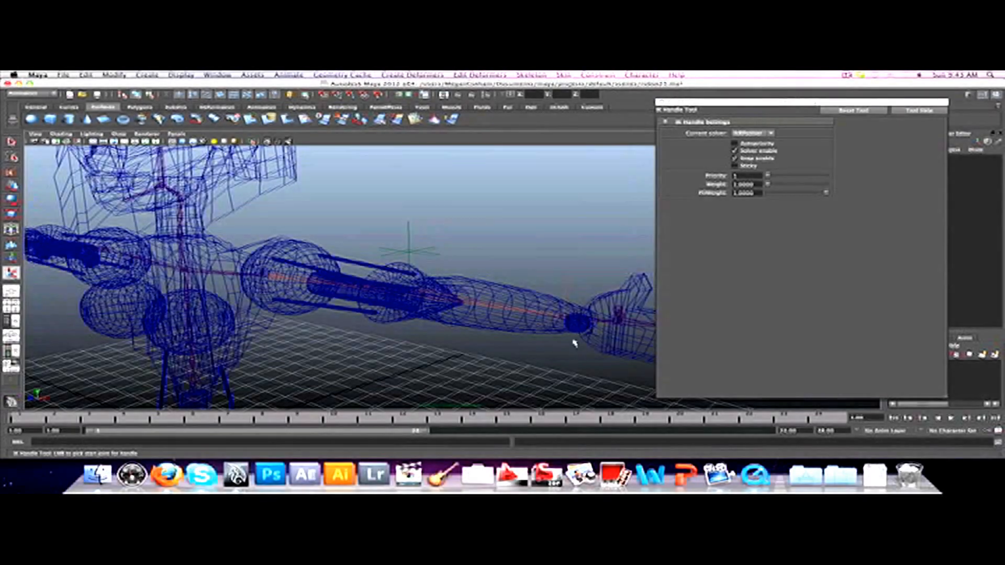
alt+drag(574, 341, 605, 336)
scroll(607, 338, up, 6)
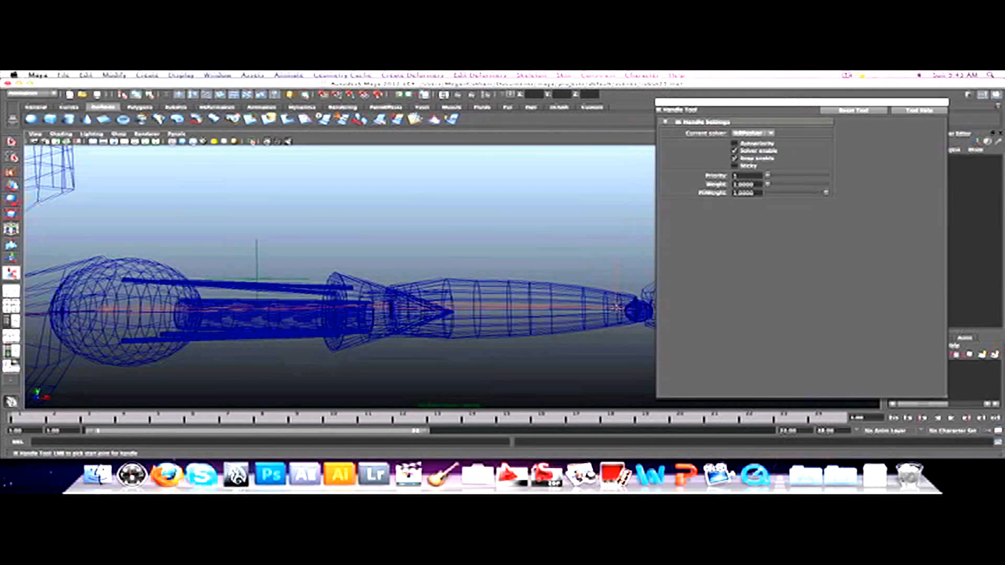
click(617, 307)
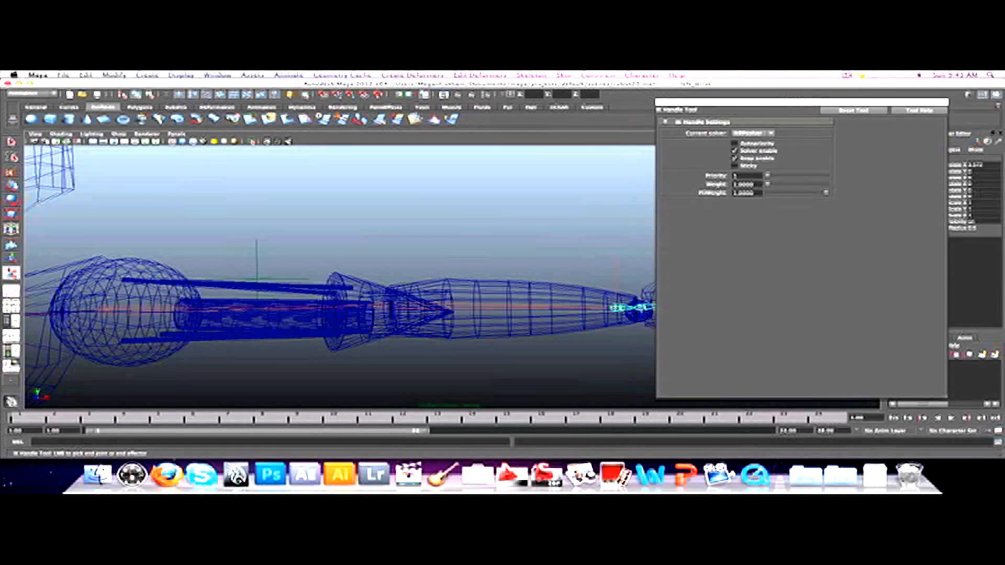
click(640, 307)
key(w)
- Inspect the two IK handles at the left wrist by selecting each one, and clear the selection
alt+drag(642, 353, 568, 348)
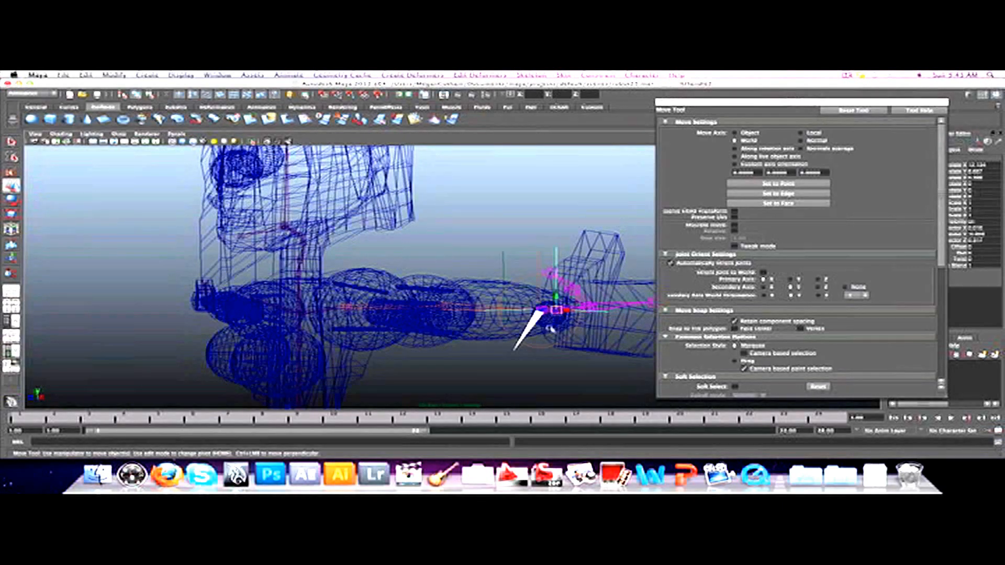
mouse_move(543, 310)
mouse_down()
mouse_move(552, 290)
mouse_move(542, 291)
mouse_move(543, 309)
mouse_move(556, 306)
mouse_move(556, 265)
mouse_move(557, 310)
mouse_up()
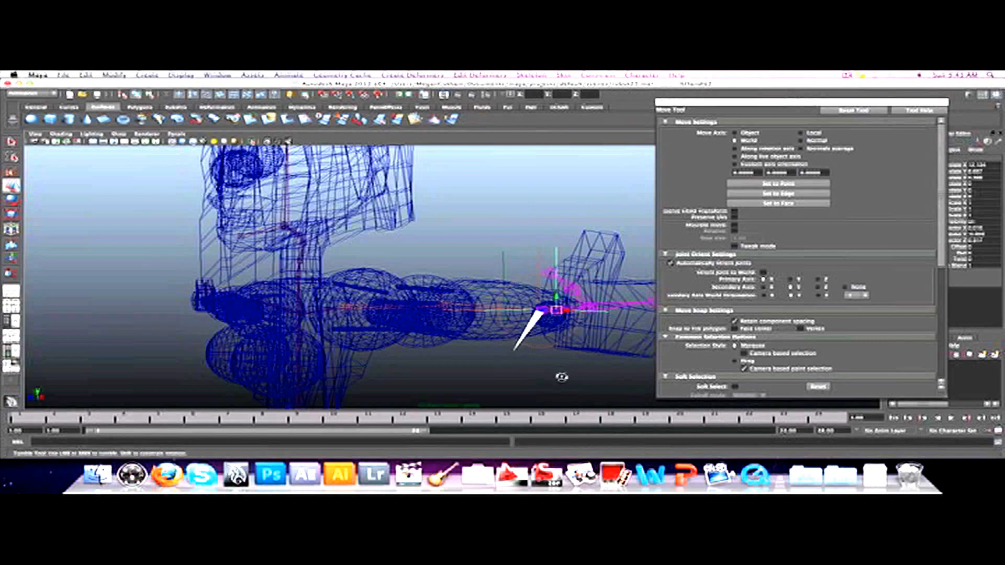
alt+drag(563, 375, 591, 377)
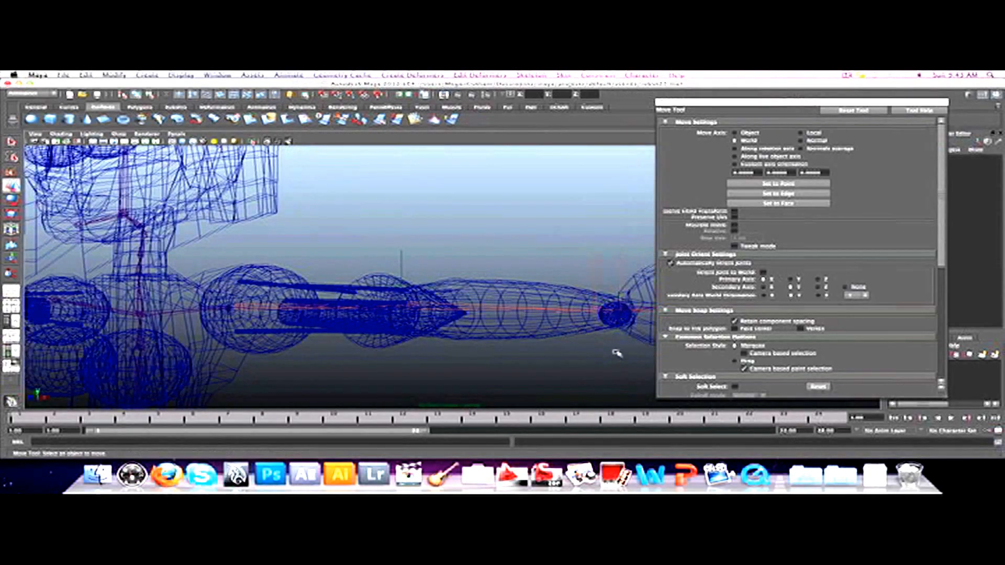
scroll(617, 349, down, 5)
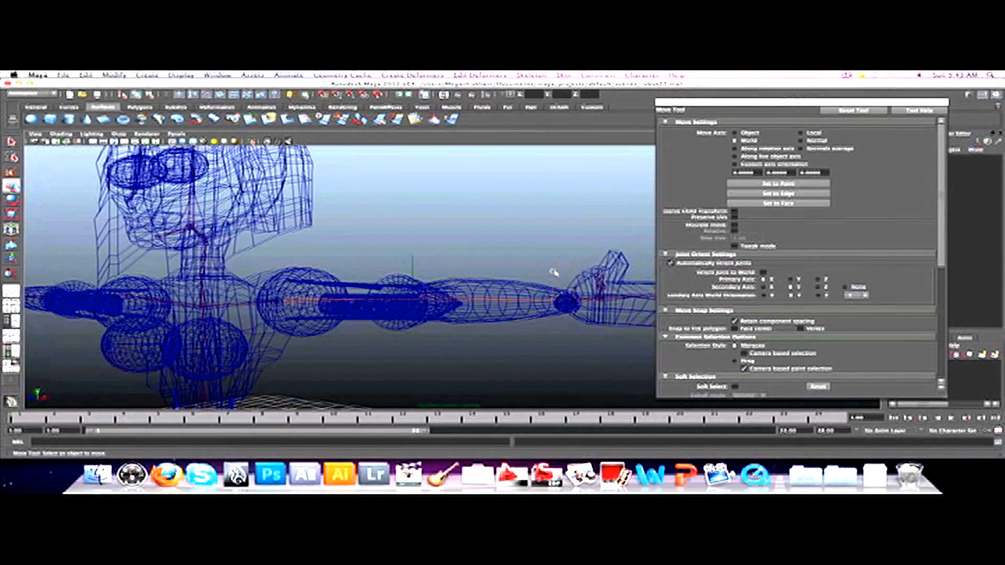
click(554, 272)
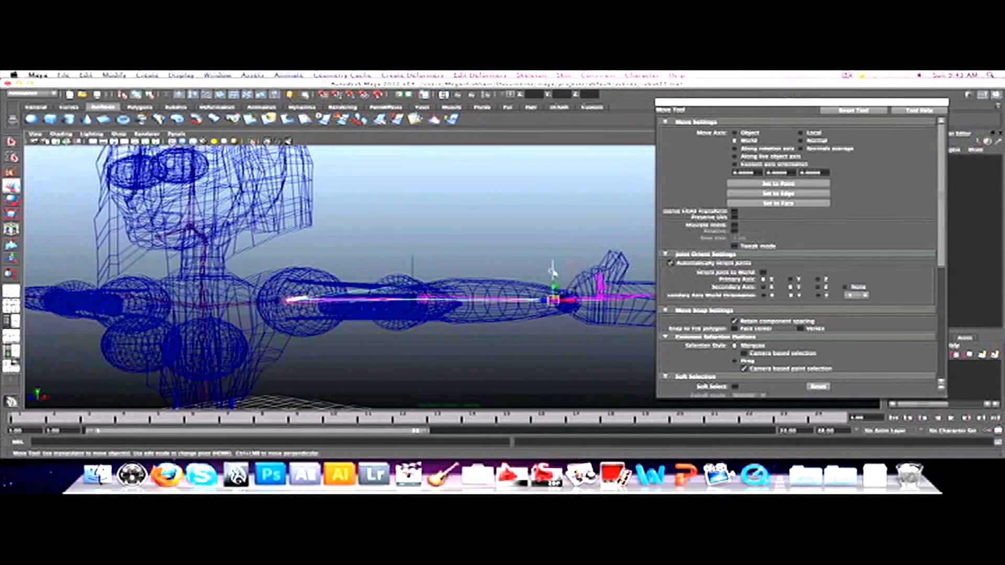
click(572, 270)
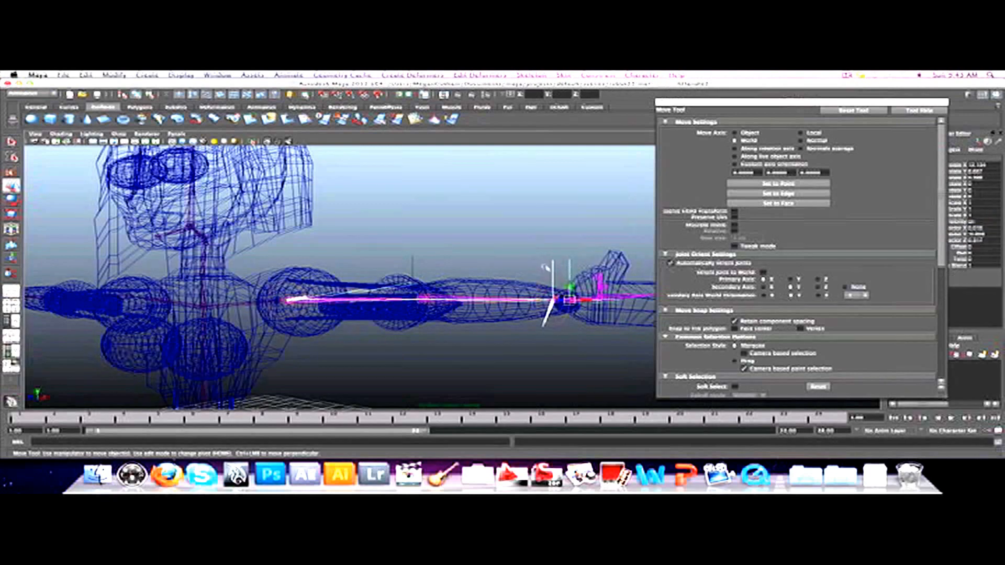
click(580, 266)
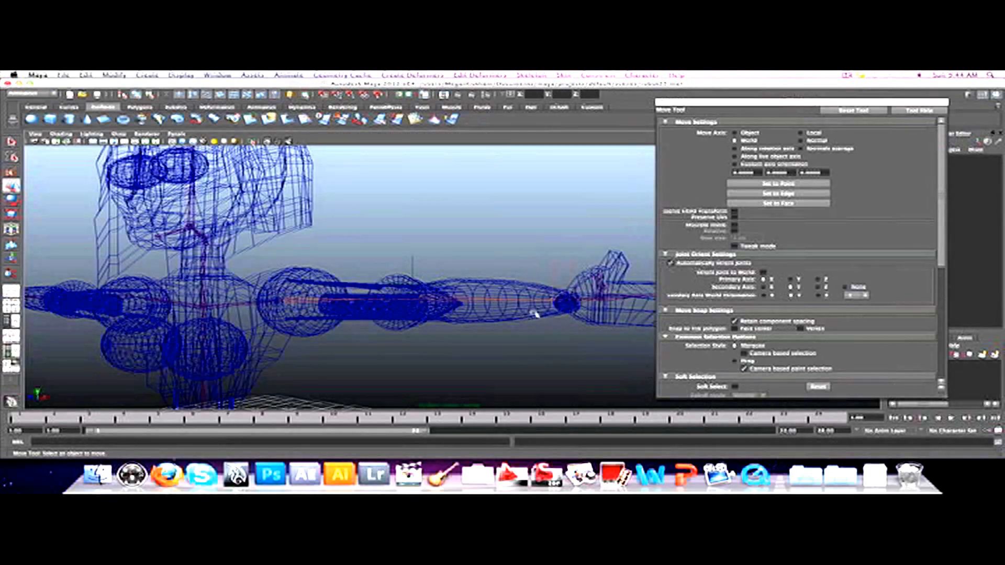
- Create a NURBS circle with default settings on the grid near the left arm and close the tool settings
key(a)
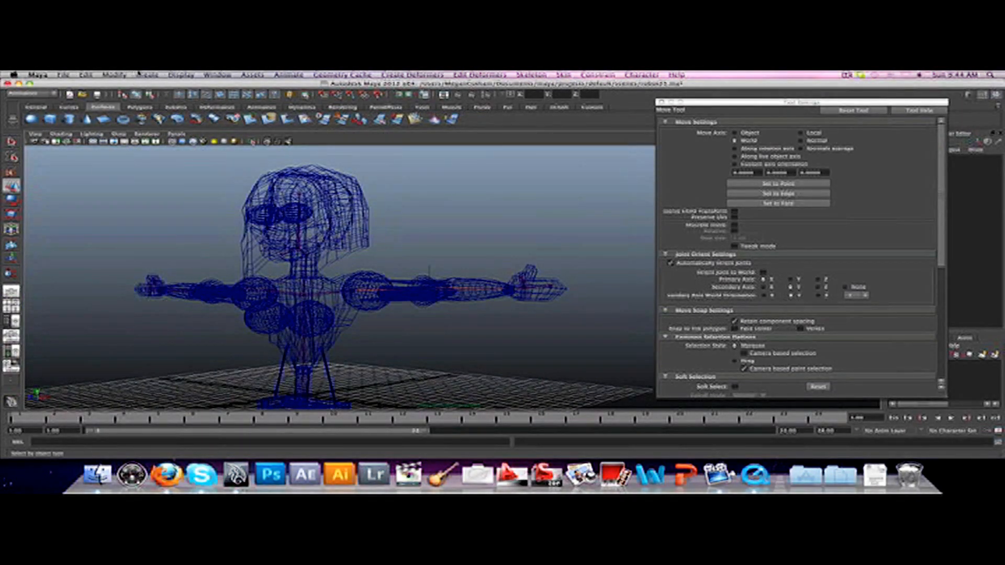
click(141, 75)
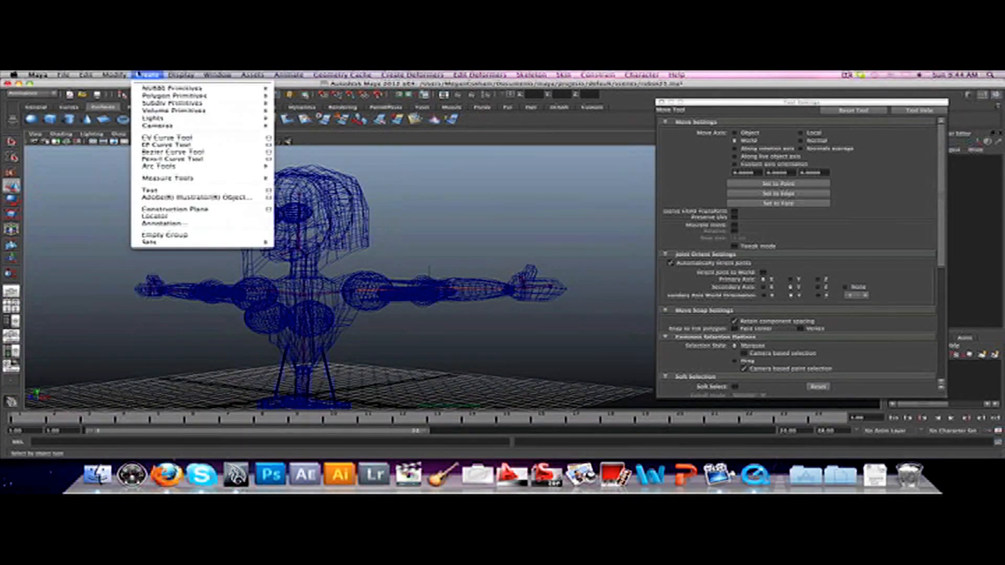
mouse_move(183, 89)
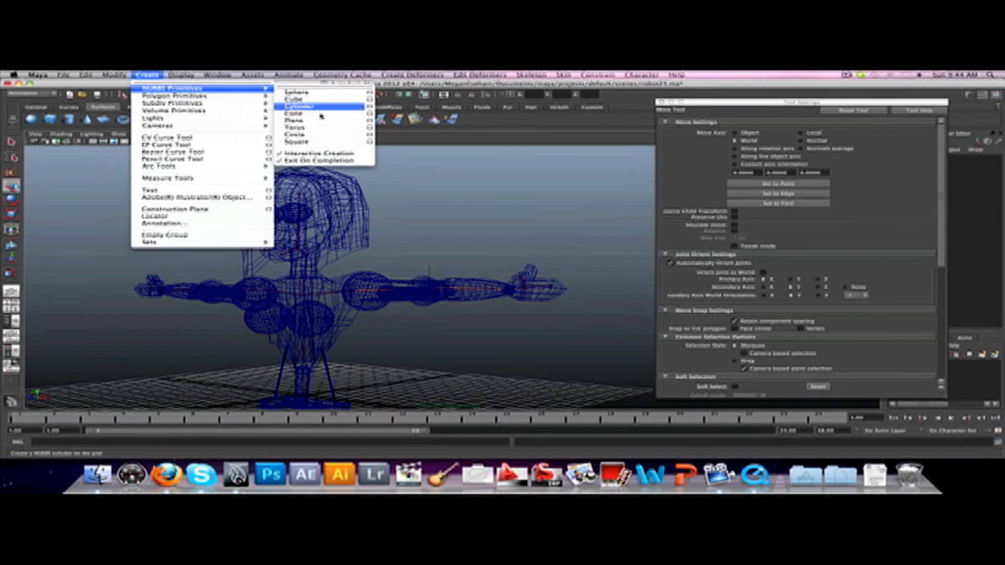
click(319, 138)
mouse_move(450, 392)
alt+mouse_down()
mouse_move(435, 393)
mouse_move(450, 392)
alt+mouse_up()
click(453, 383)
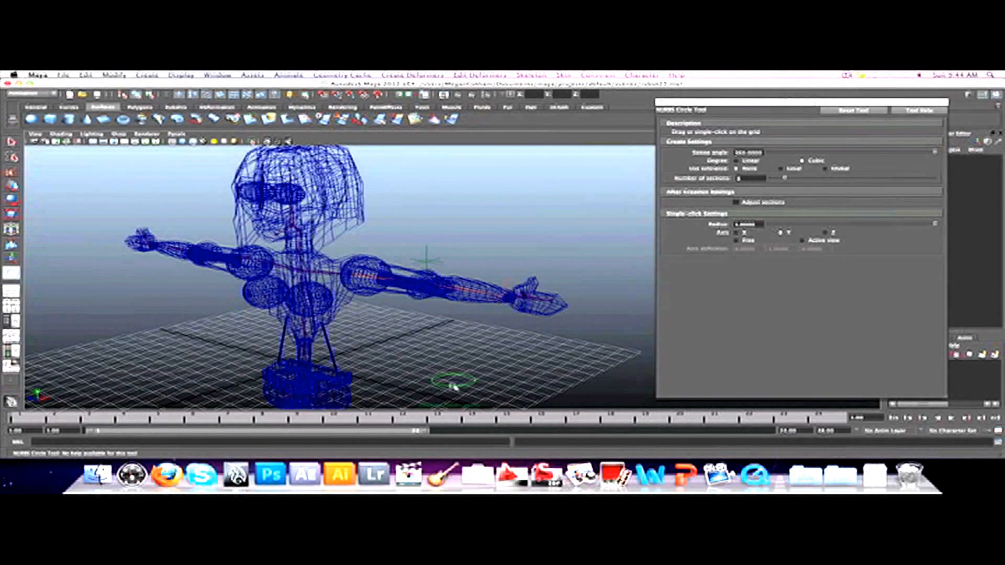
key(w)
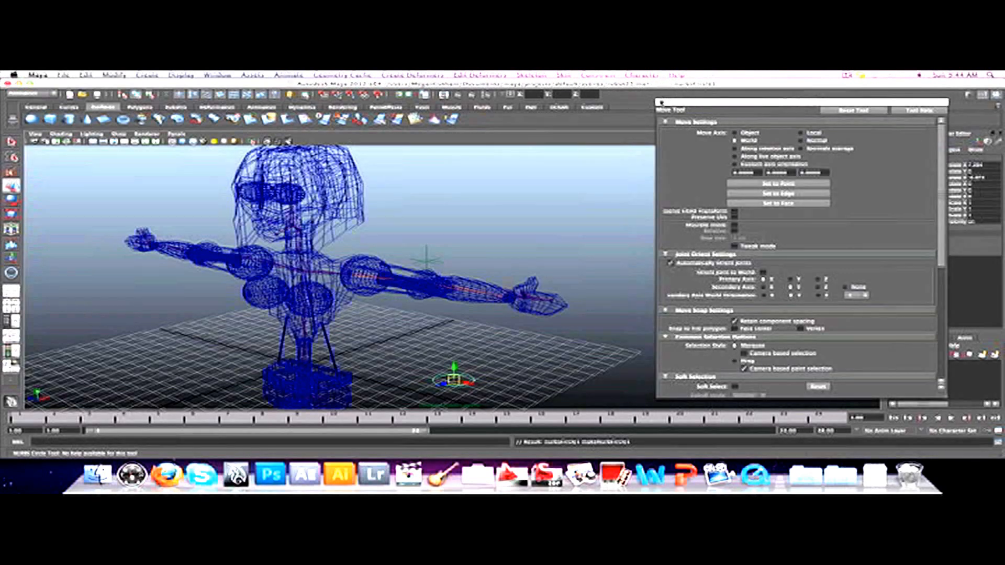
click(661, 102)
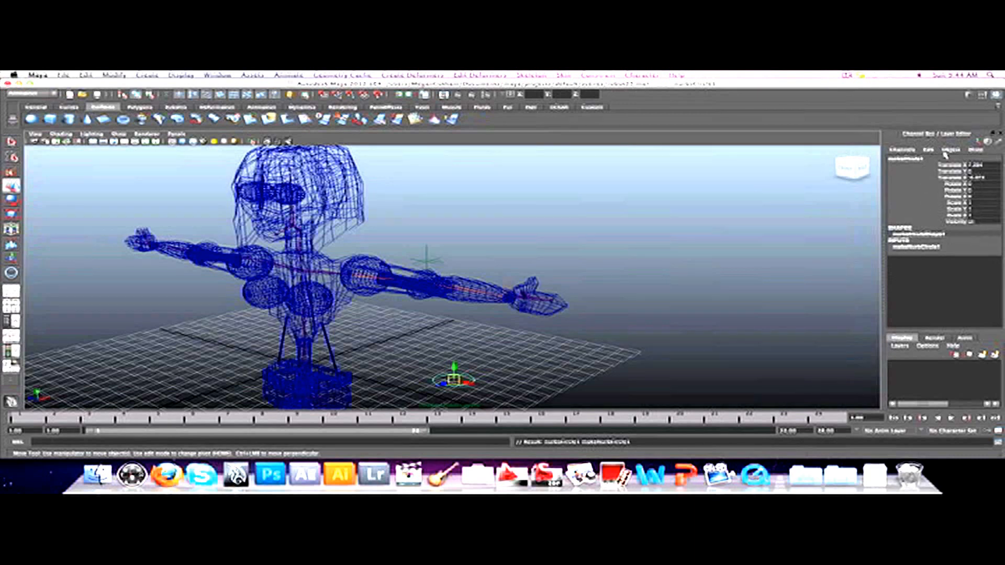
- Rotate the circle about Z so it stands upright and raise it to just below the left arm
double_click(974, 197)
key(Return)
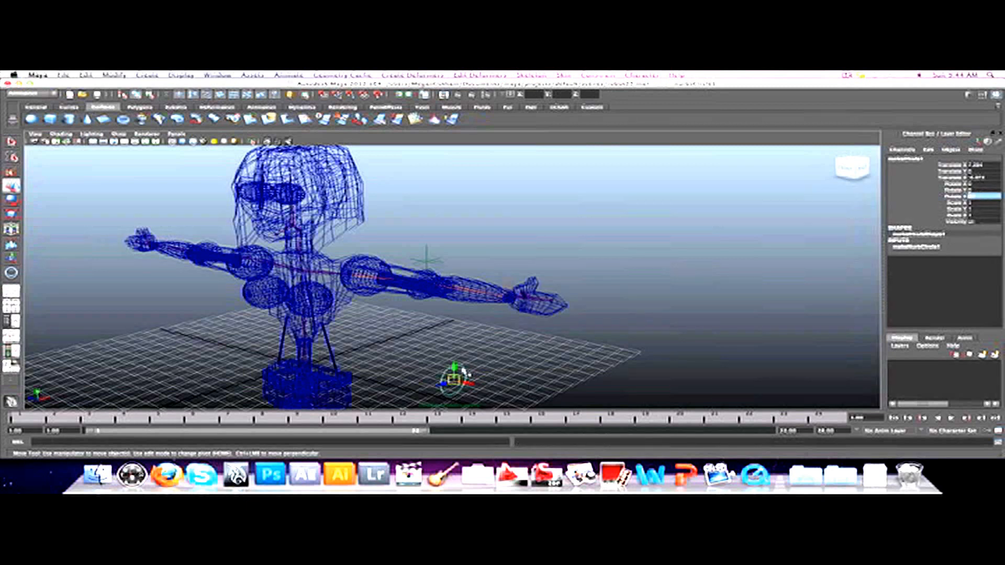
drag(454, 367, 487, 311)
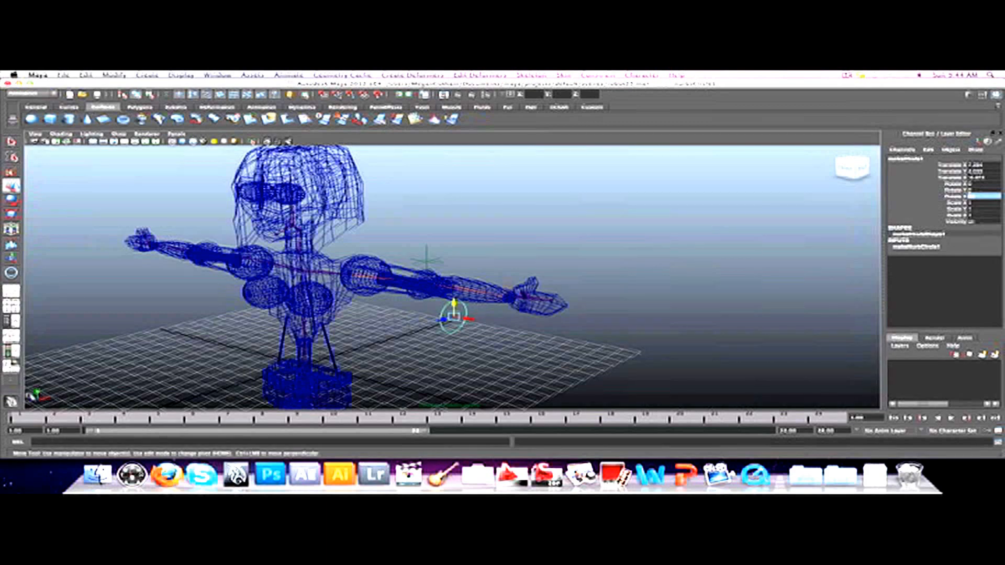
- Move the circle to the left wrist and snap it to the wrist so that it surrounds the arm
alt+drag(156, 391, 223, 392)
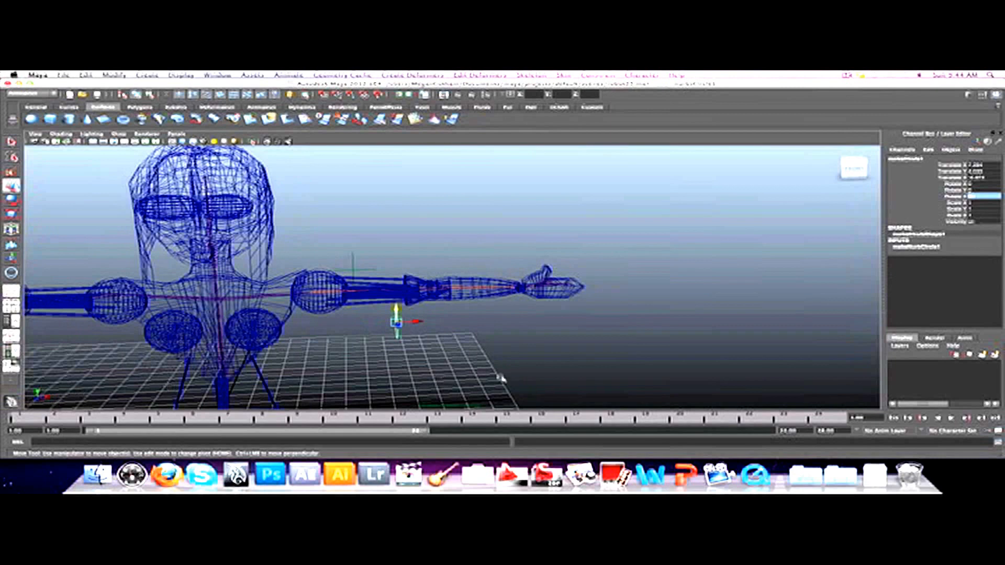
alt+drag(501, 378, 376, 382)
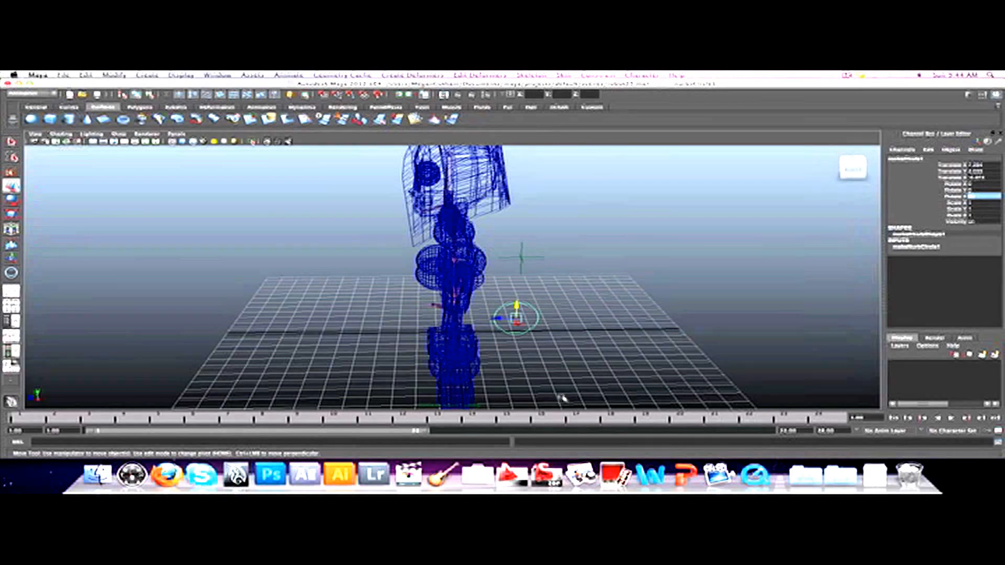
mouse_move(590, 386)
alt+mouse_down()
mouse_move(637, 382)
mouse_move(587, 368)
alt+mouse_up()
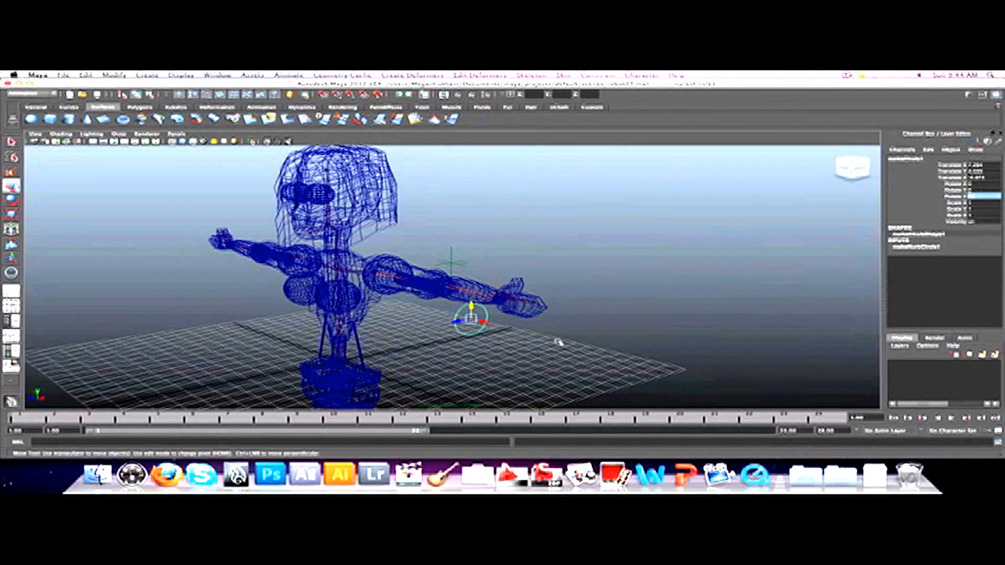
alt+drag(503, 360, 571, 351)
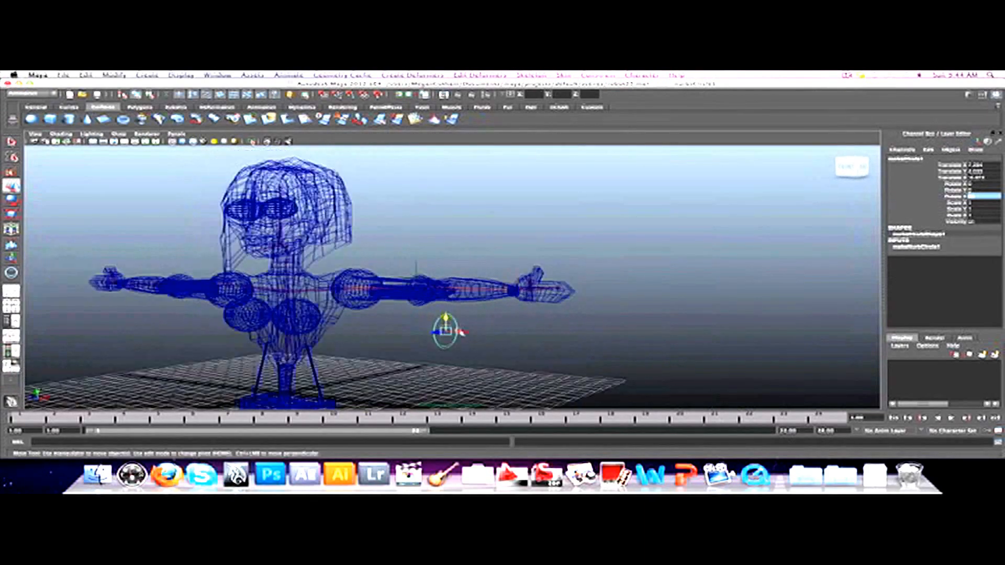
alt+drag(453, 334, 488, 345)
click(434, 322)
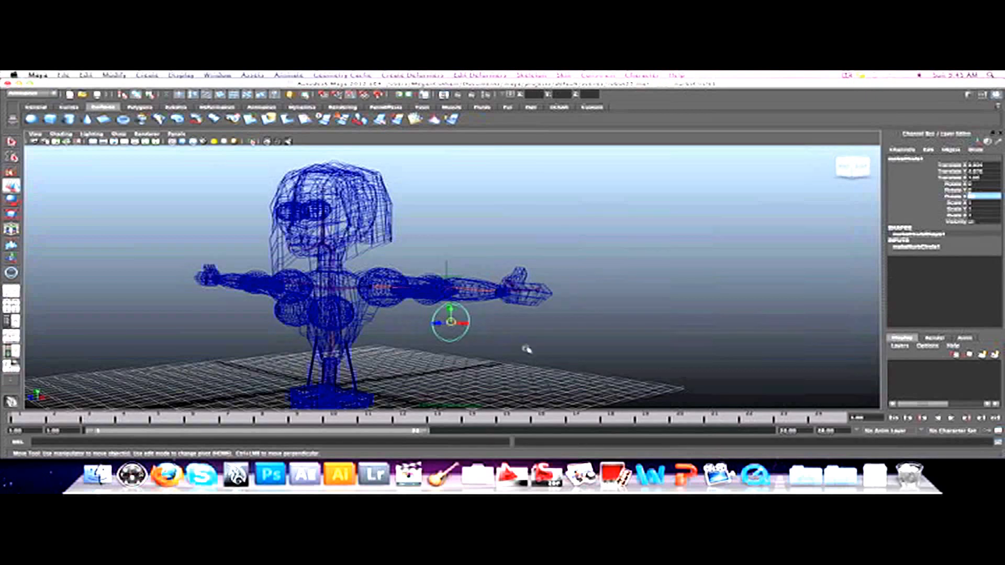
drag(451, 322, 496, 290)
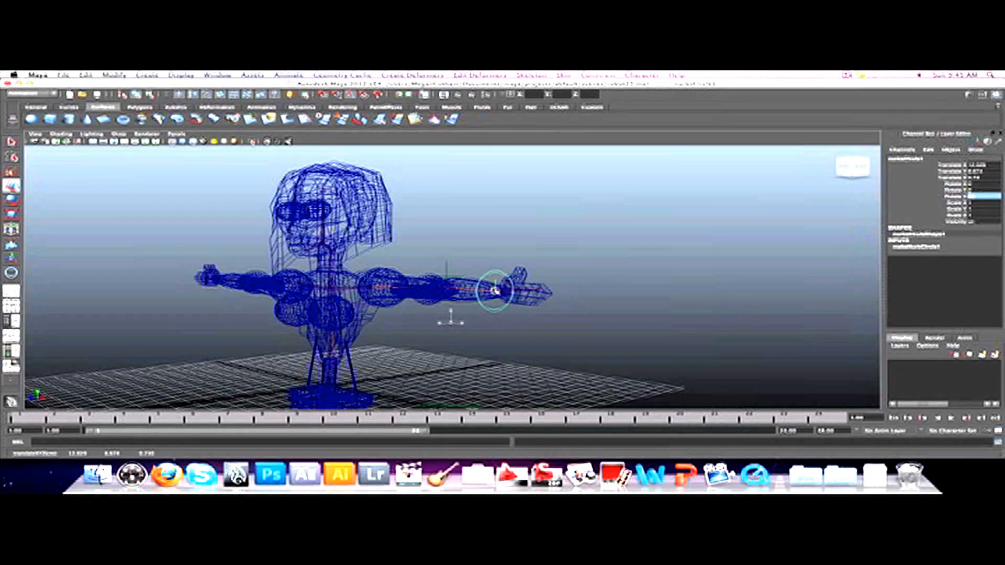
- Pull the circle below the wrist, reposition it around the forearm end beside the wrist joint, and leave it selected
scroll(524, 328, up, 5)
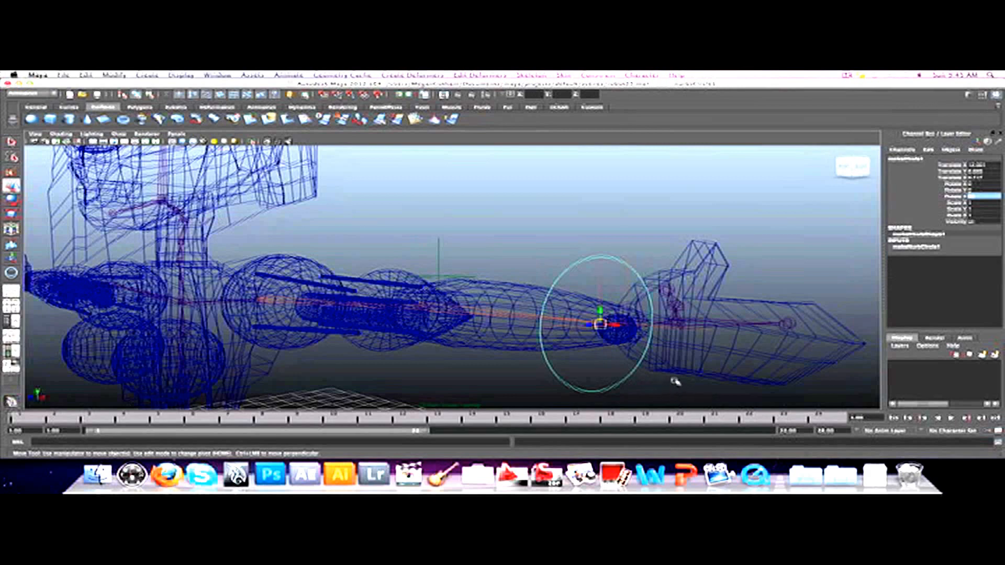
alt+drag(675, 381, 652, 319)
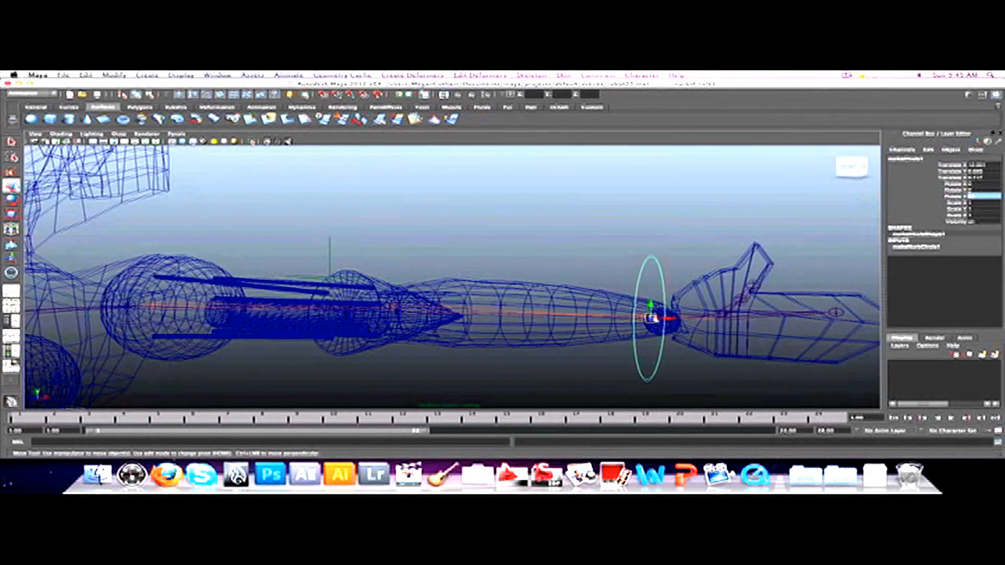
alt+right_drag(653, 316, 654, 356)
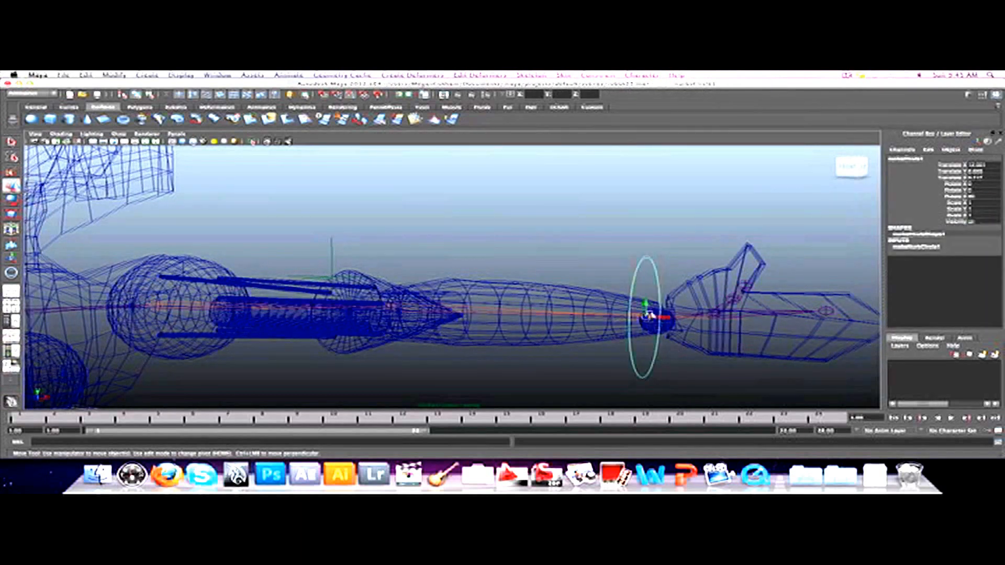
drag(646, 307, 646, 341)
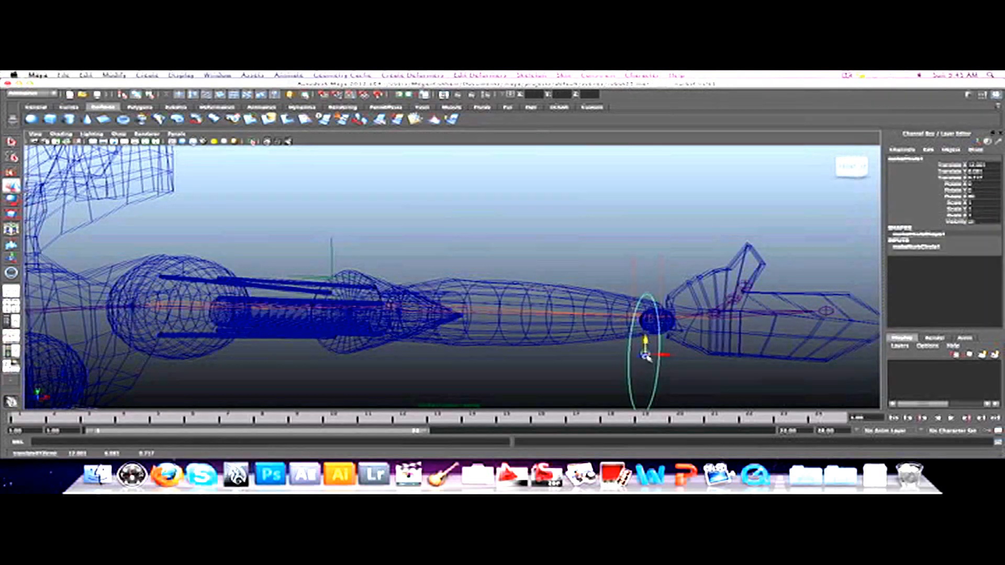
alt+right_drag(646, 354, 649, 355)
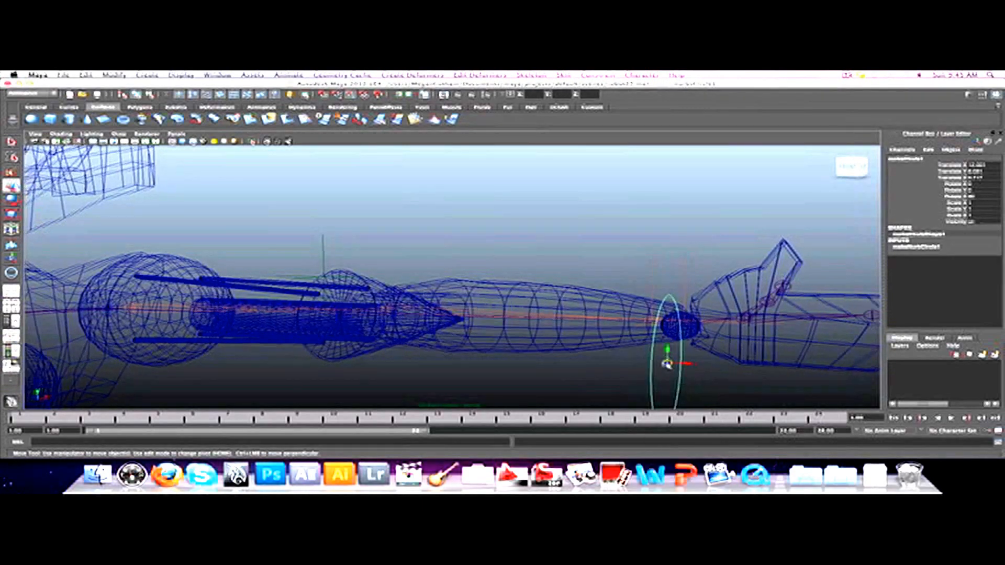
click(662, 363)
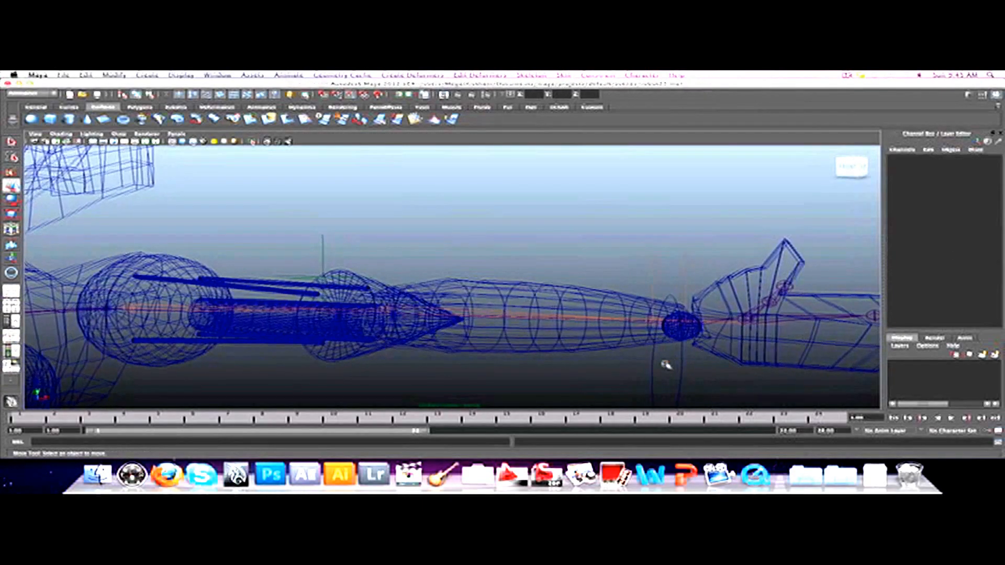
click(652, 368)
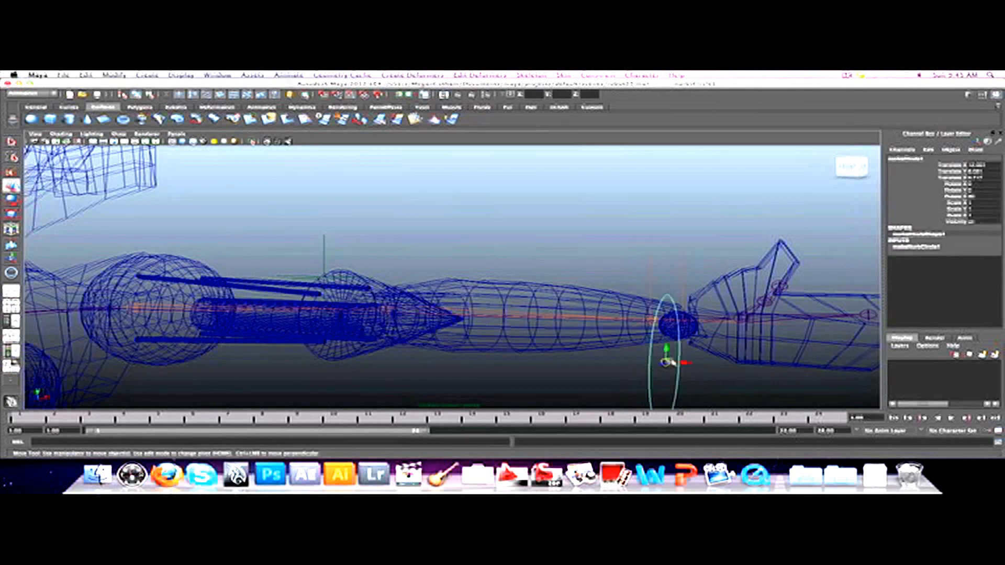
drag(665, 362, 650, 320)
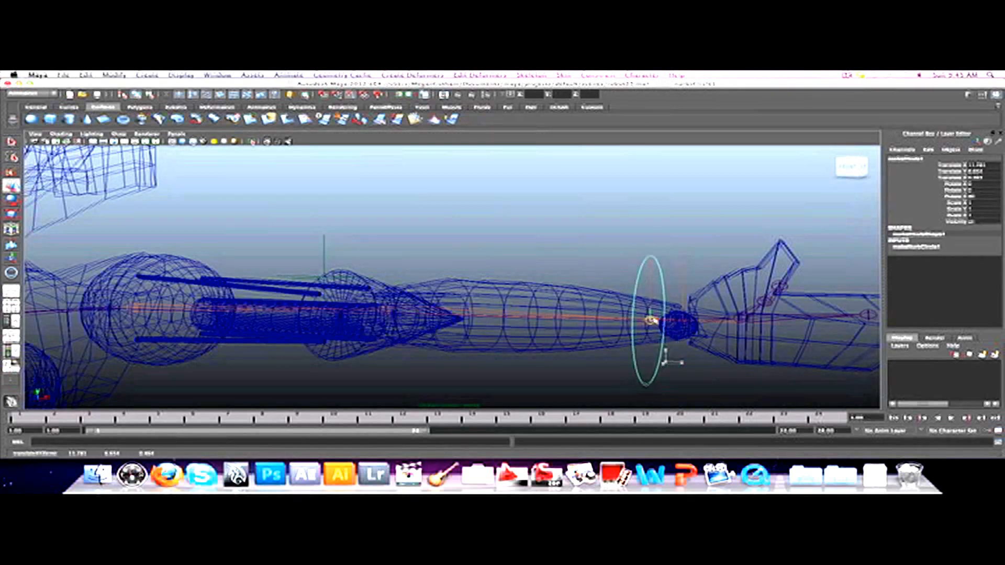
click(702, 366)
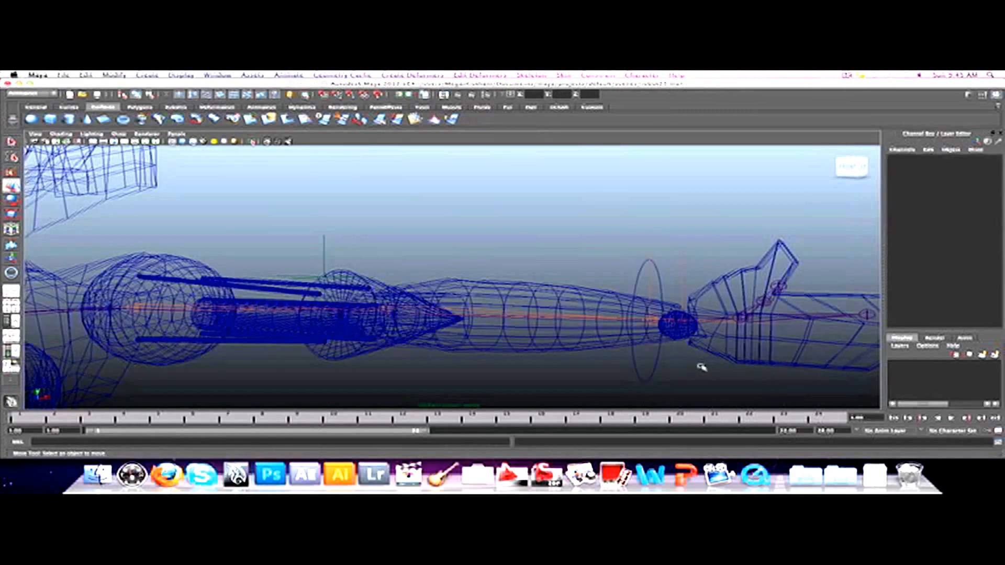
alt+drag(702, 365, 602, 290)
click(613, 281)
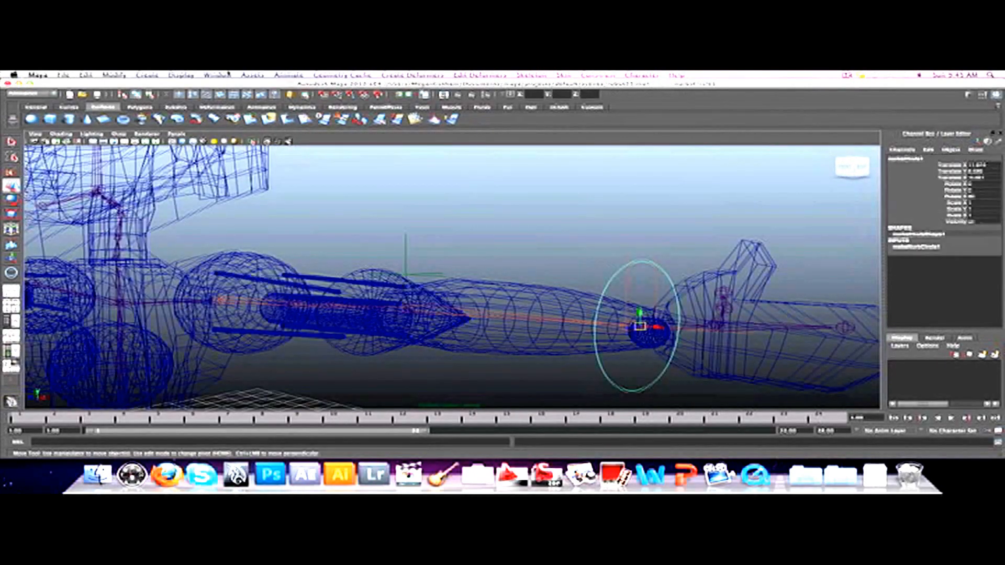
- Freeze the transformations of the wrist control circle and deselect it
click(115, 74)
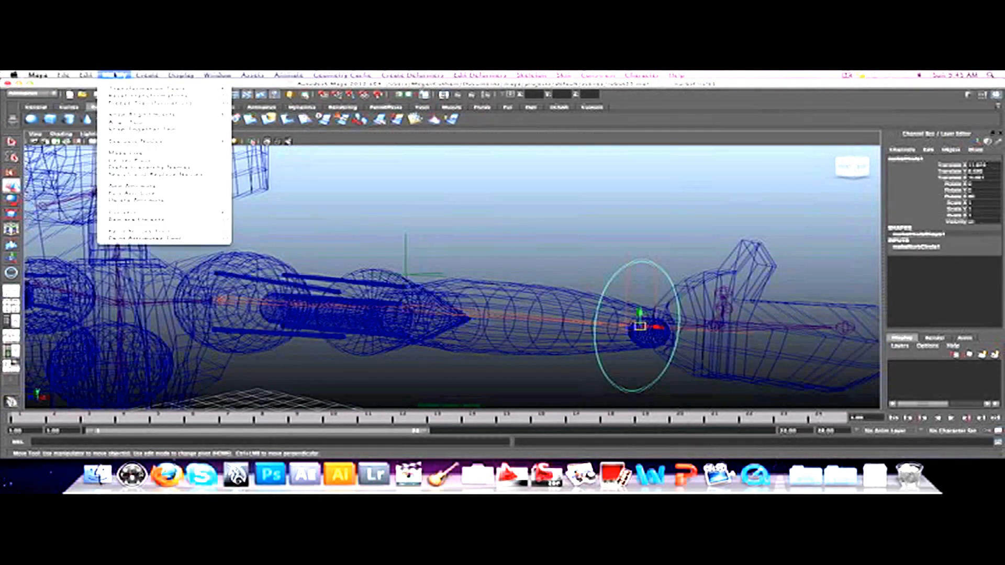
click(124, 105)
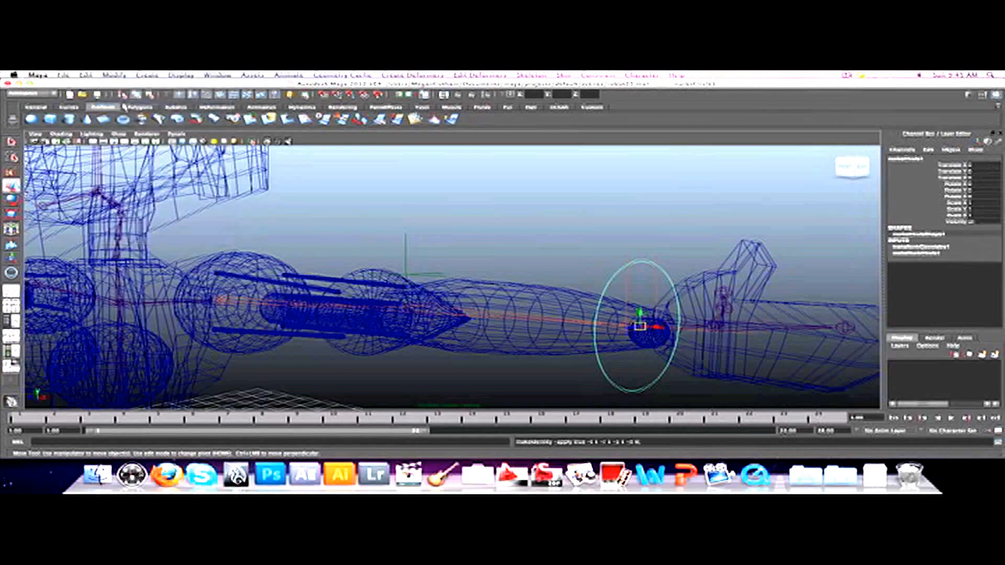
scroll(676, 308, down, 3)
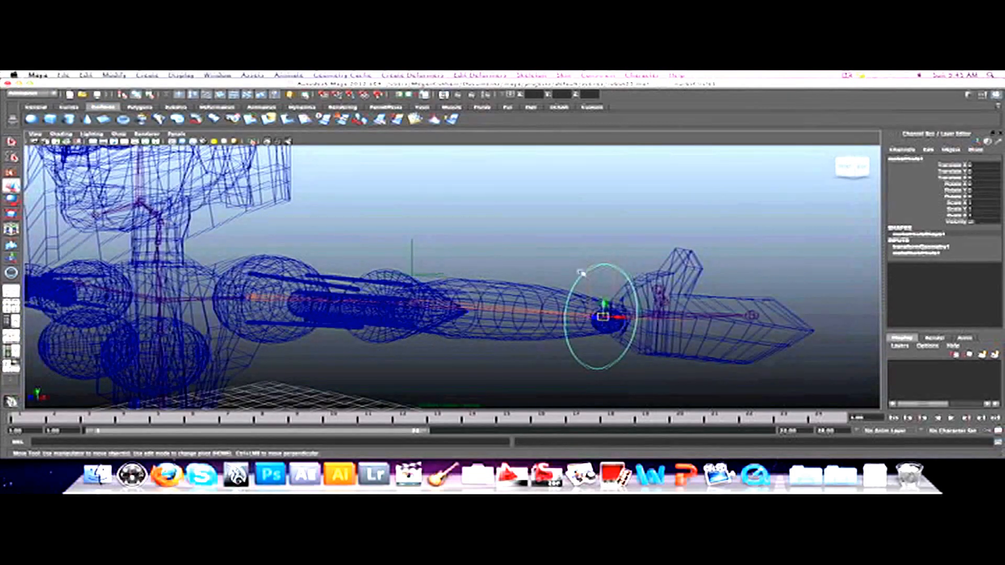
click(605, 247)
- Parent the two IK handles at the left wrist to the NURBS circle around it
scroll(640, 307, up, 3)
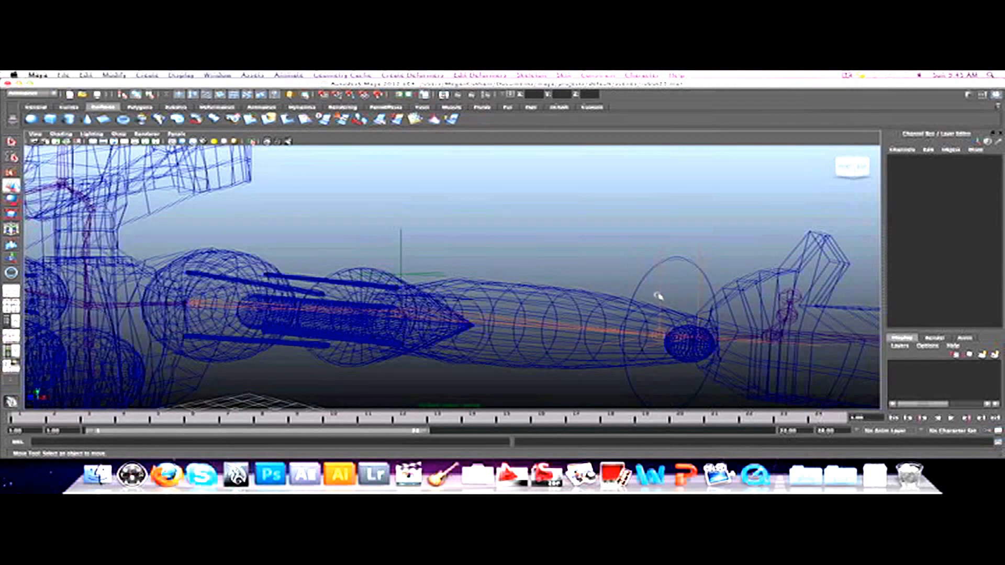
click(661, 292)
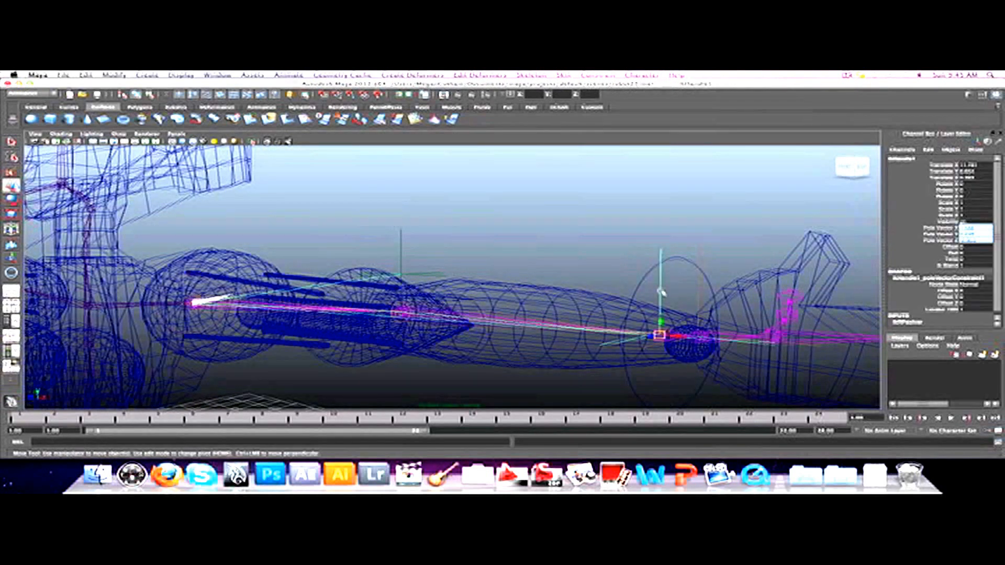
click(699, 293)
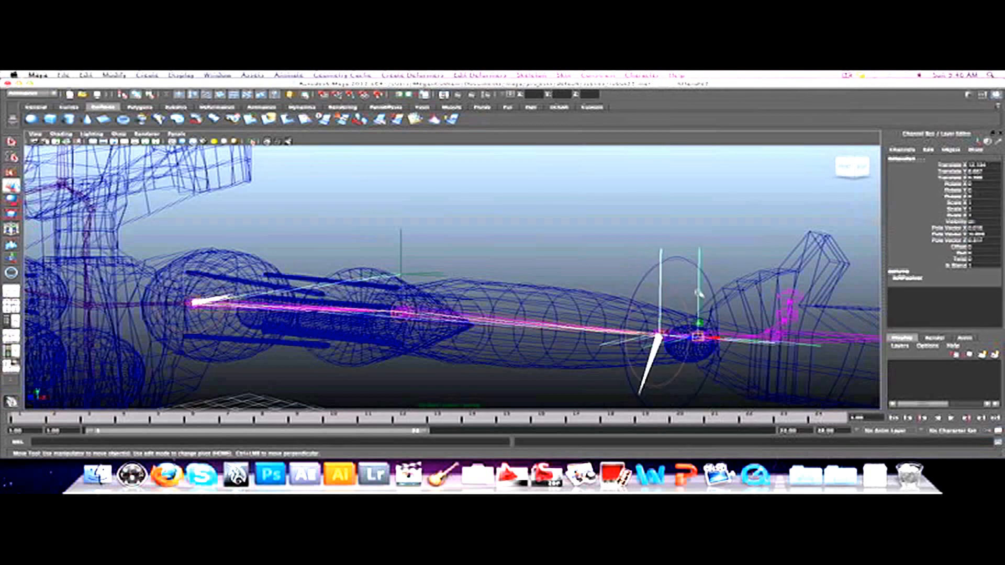
click(679, 260)
key(Down)
click(687, 260)
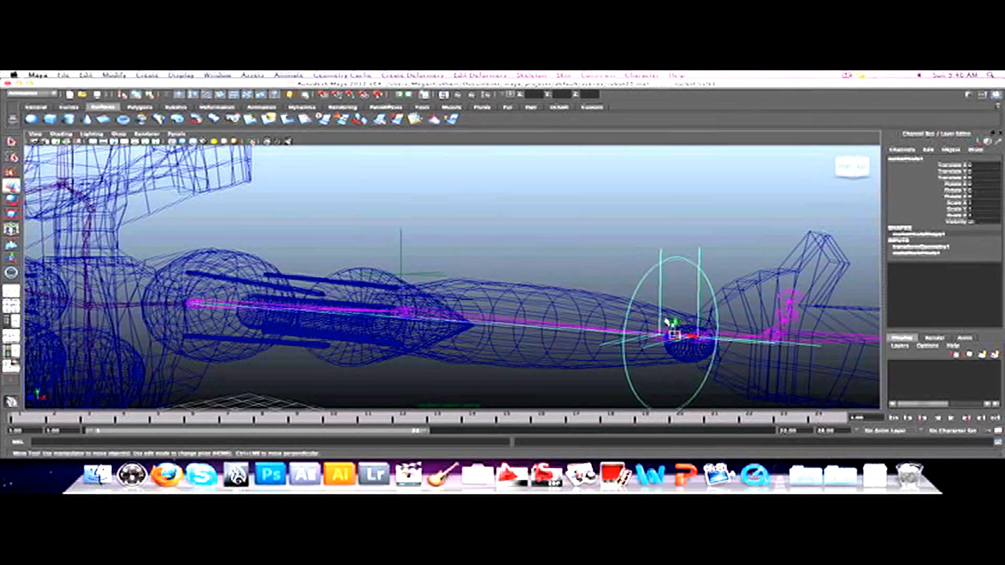
- Move the wrist circle slightly along Y to test its control of the left arm, and clear the selection
mouse_move(674, 325)
mouse_down()
mouse_move(671, 287)
mouse_move(673, 341)
mouse_move(674, 272)
mouse_move(670, 324)
mouse_up()
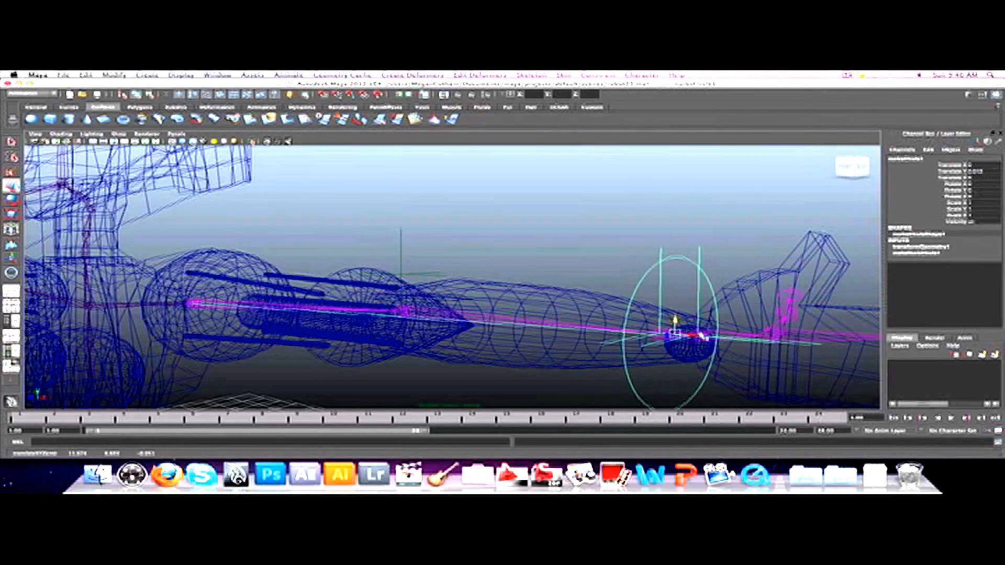
click(557, 205)
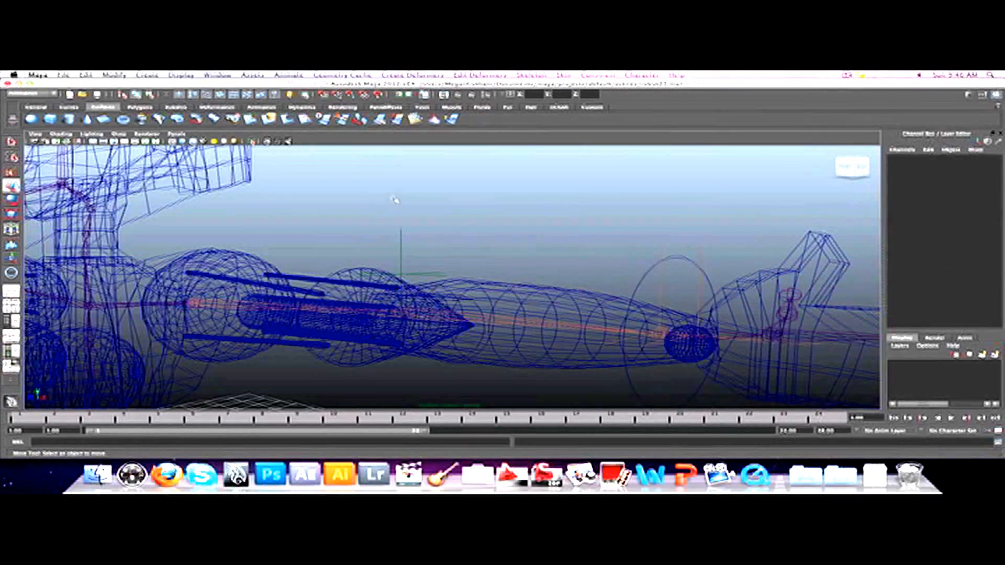
scroll(398, 198, down, 6)
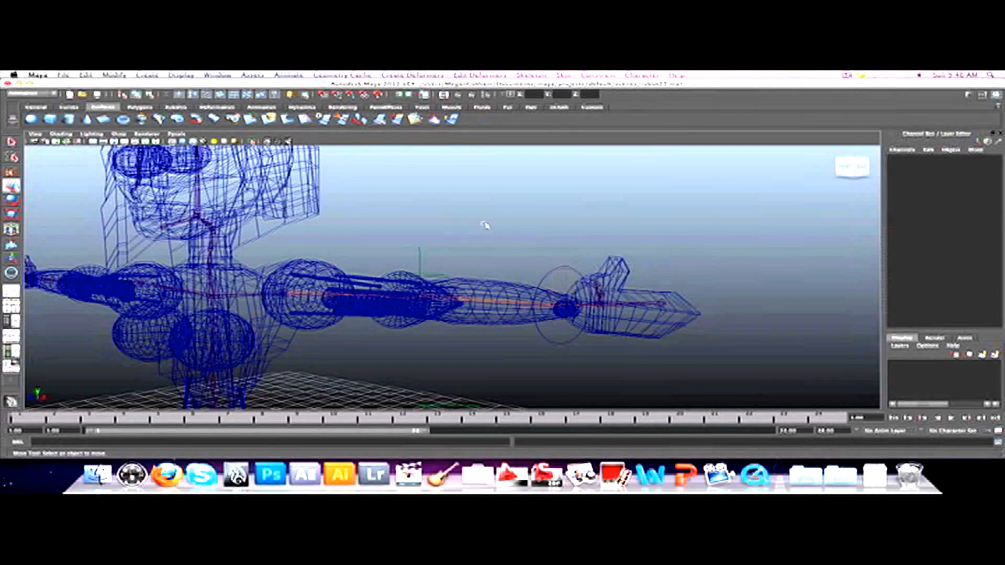
scroll(476, 222, down, 4)
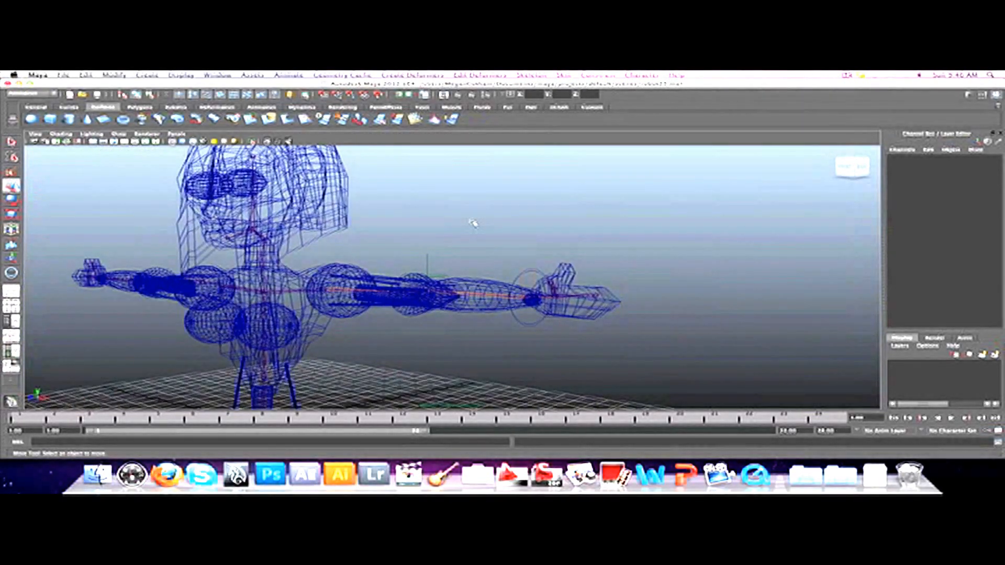